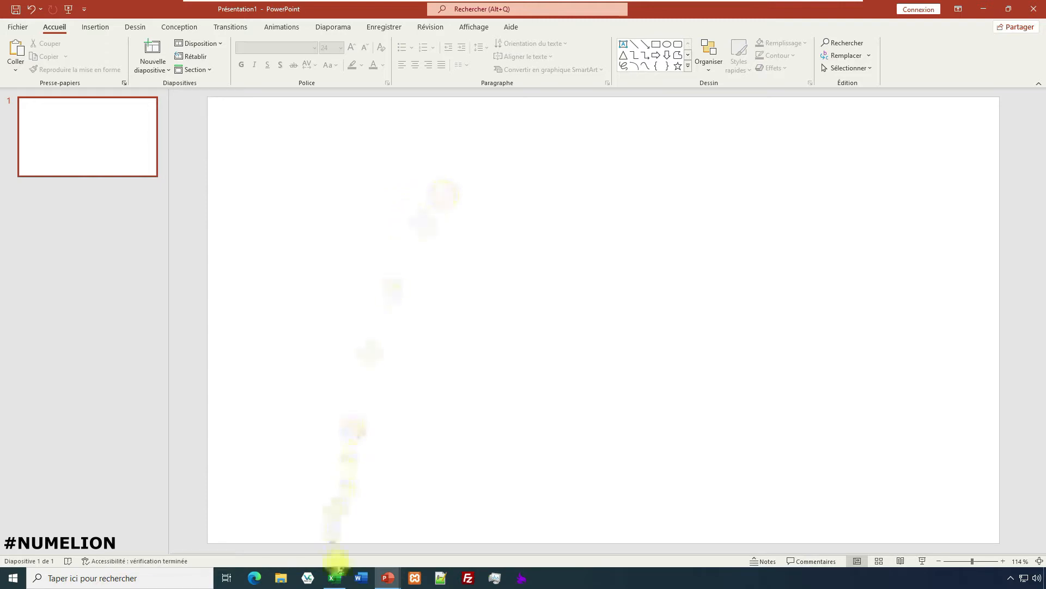
# Switch to the client-2 workbook in Excel, select the header and Client 1 rows A1:N2 on Feuil3, and return to PowerPoint.
pyautogui.click(335, 578)
pyautogui.click(194, 217)
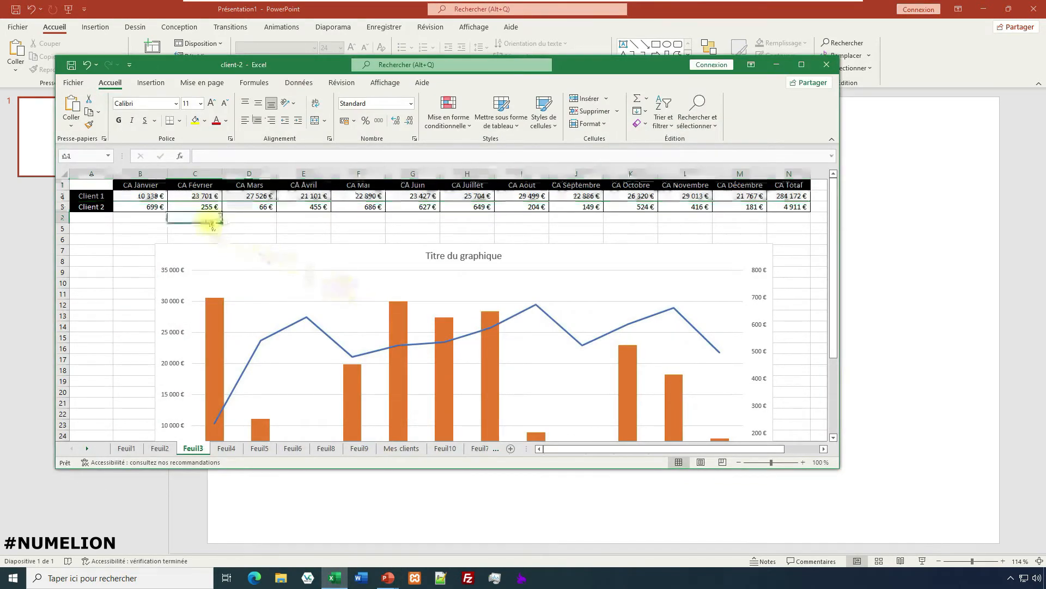
pyautogui.moveTo(91, 186); pyautogui.dragTo(789, 197)
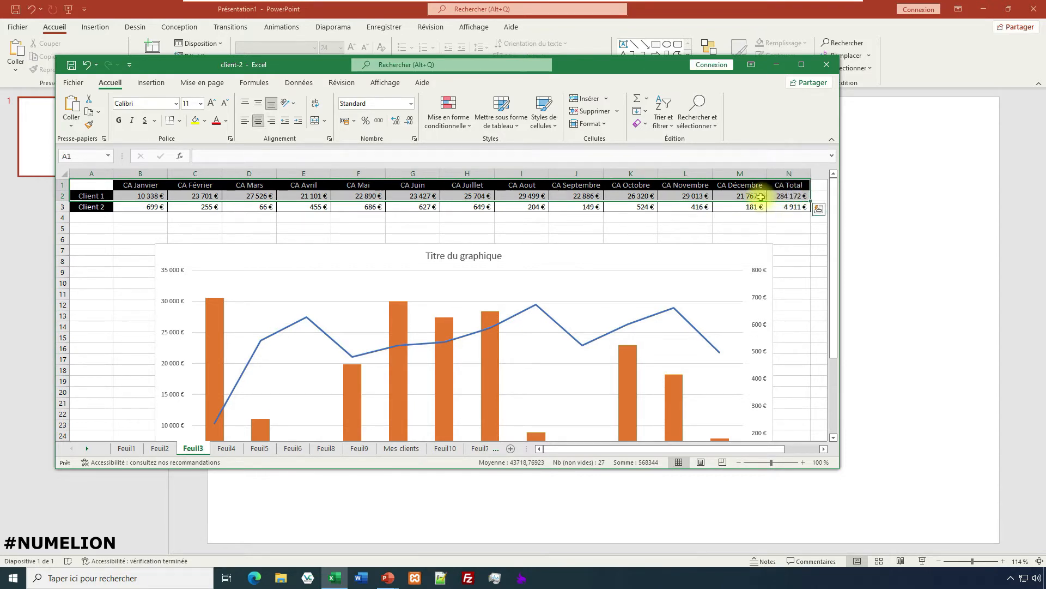
pyautogui.click(776, 66)
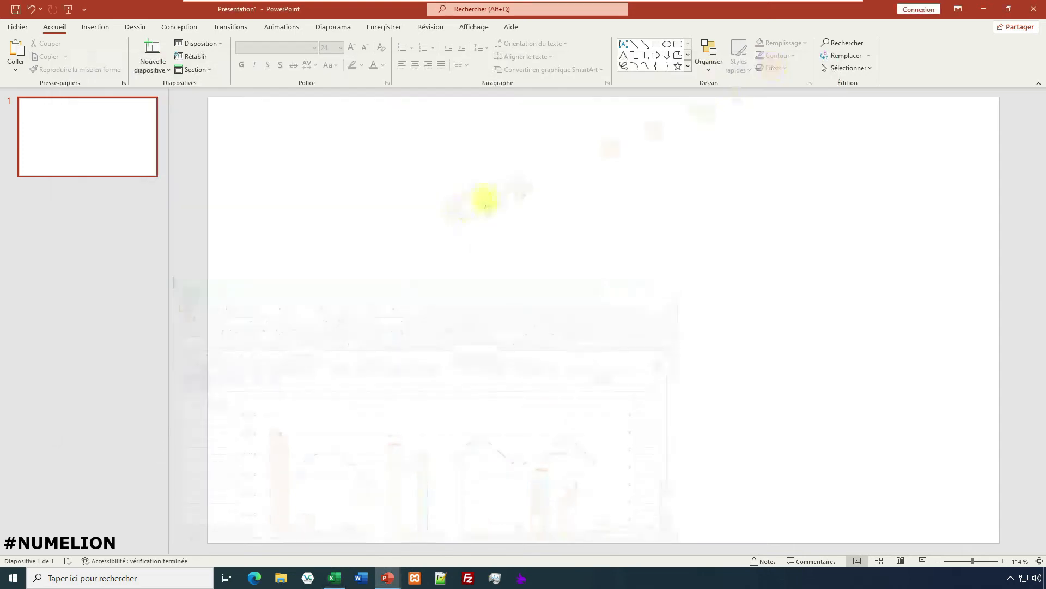
# Insert a basic line chart (Courbe) on the blank slide.
pyautogui.click(91, 27)
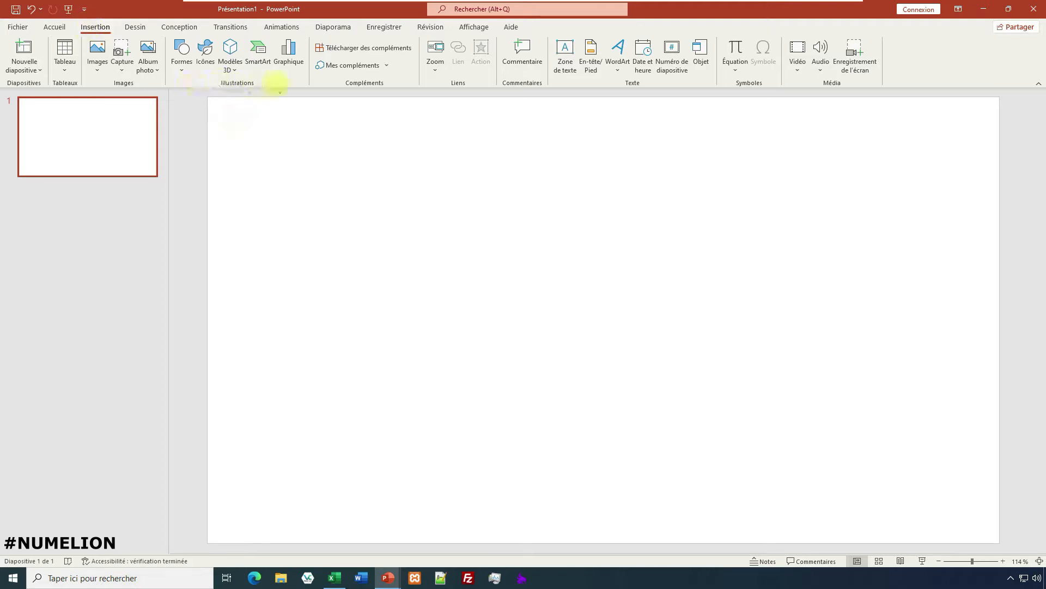
pyautogui.click(293, 61)
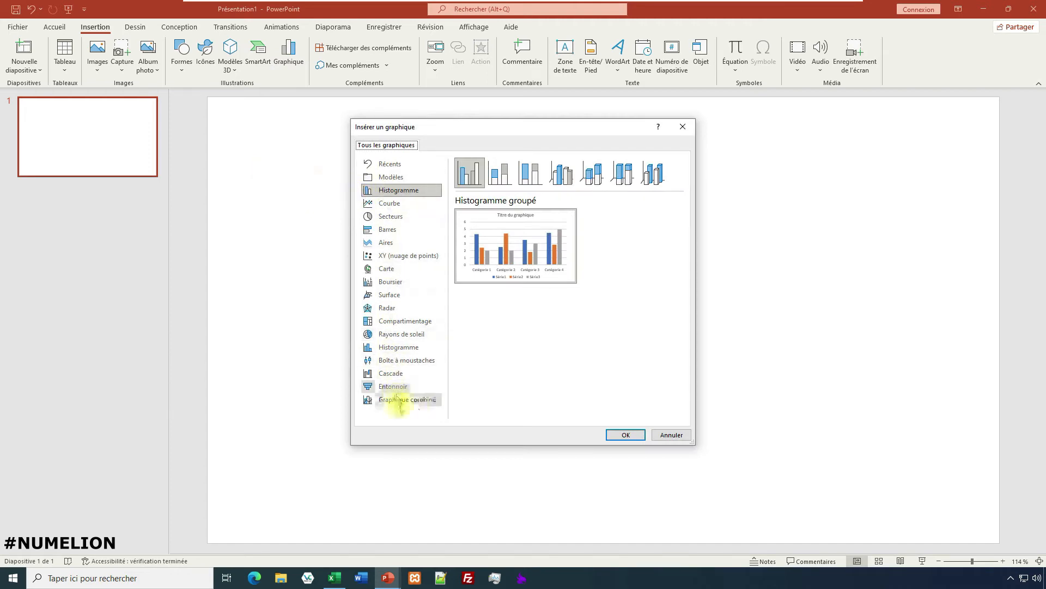
pyautogui.click(398, 205)
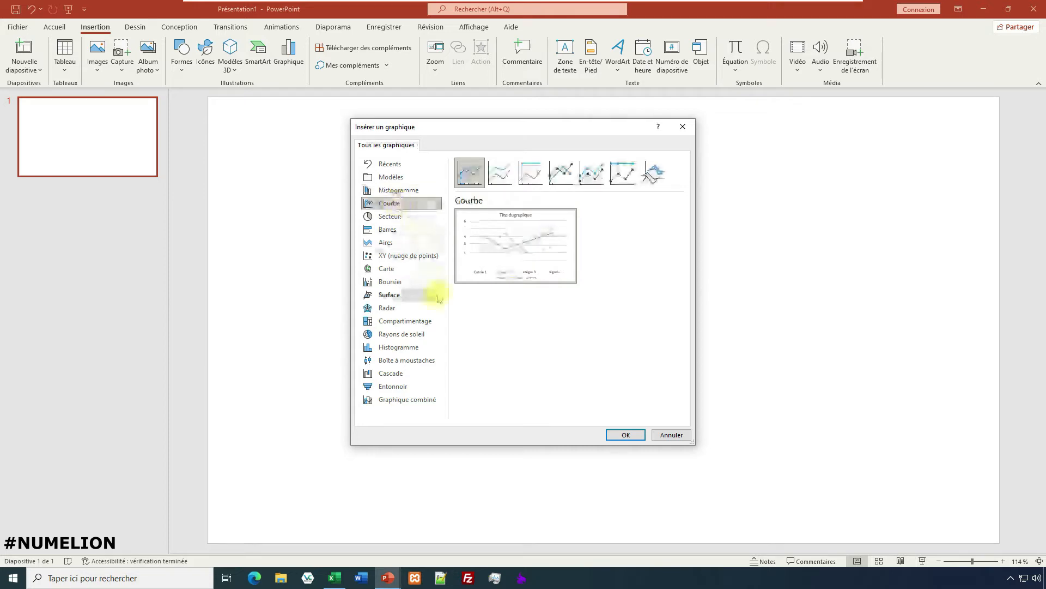
pyautogui.click(401, 216)
pyautogui.click(403, 233)
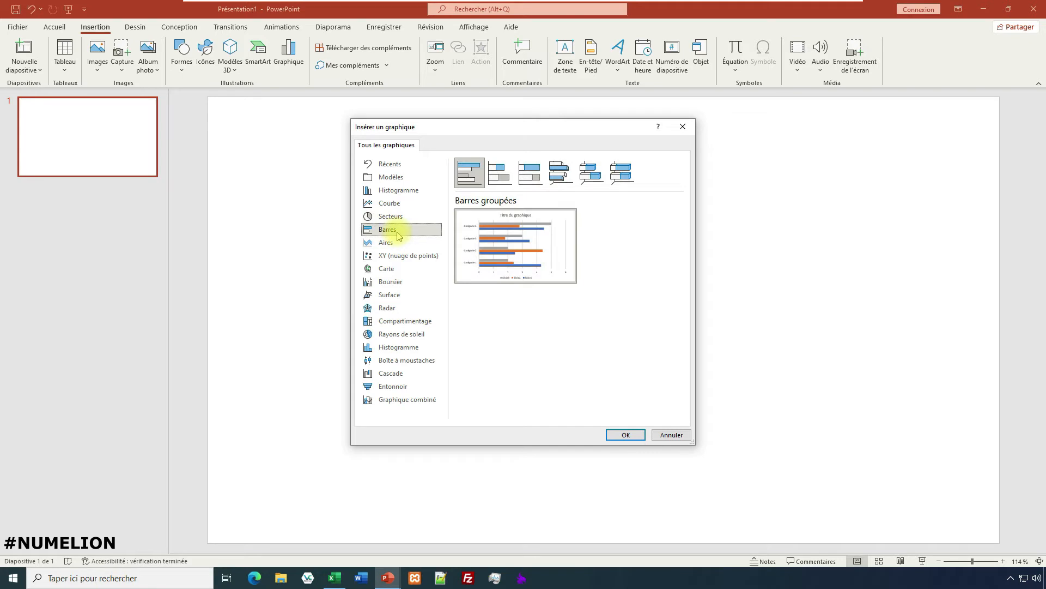
pyautogui.click(392, 206)
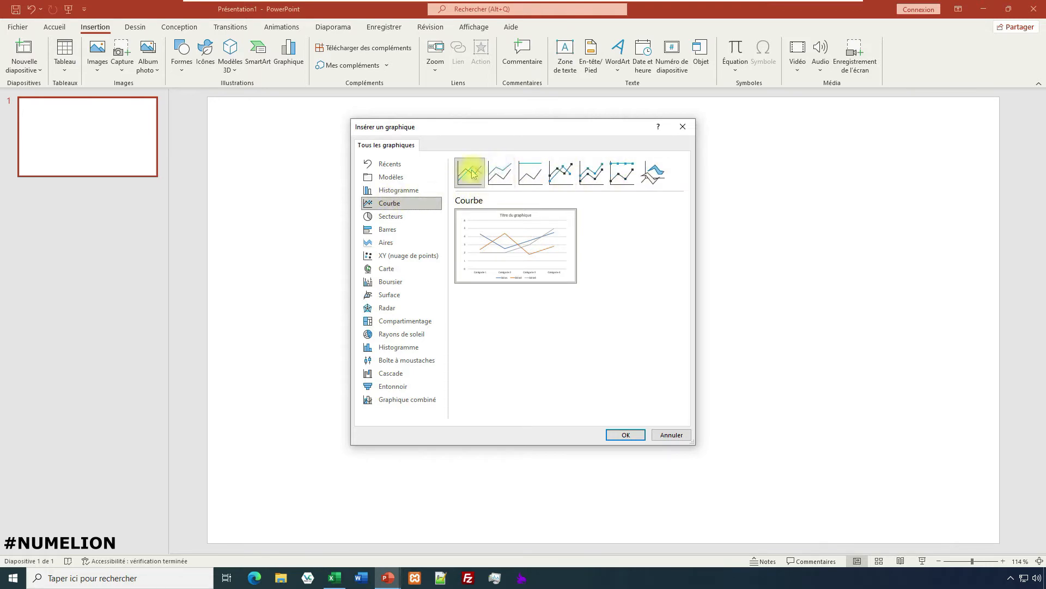
pyautogui.click(621, 434)
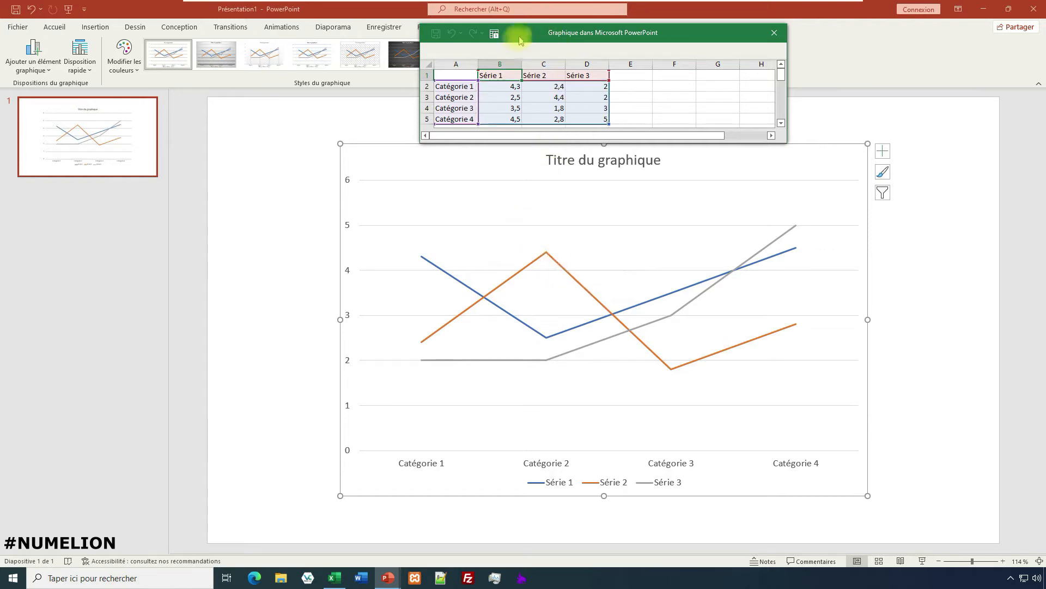
# Move the chart's data sheet aside and clear the sample data in A1:D5.
pyautogui.moveTo(555, 36); pyautogui.dragTo(165, 274)
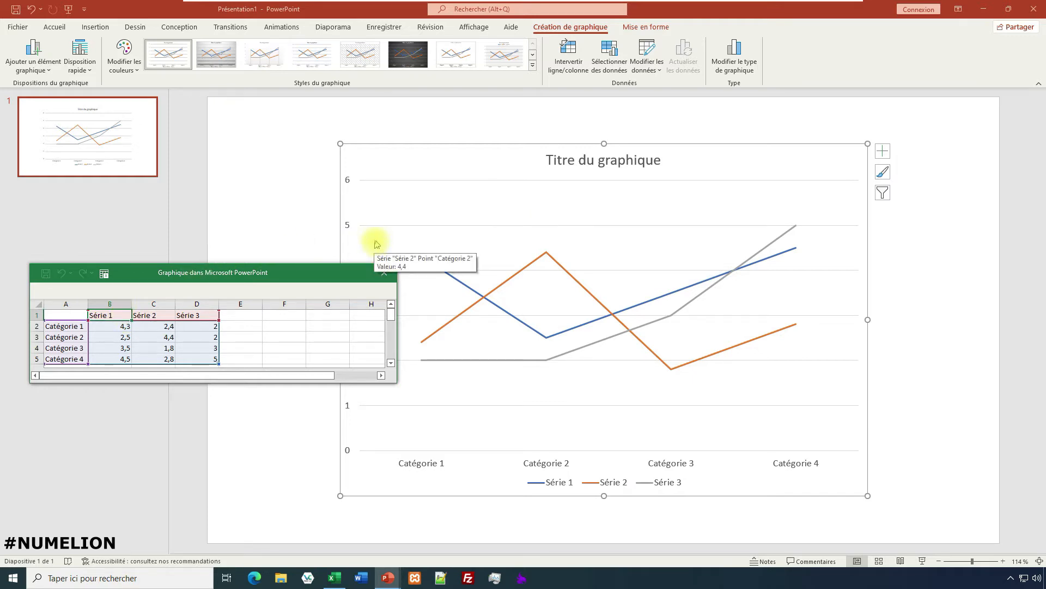
pyautogui.moveTo(61, 315); pyautogui.dragTo(188, 366)
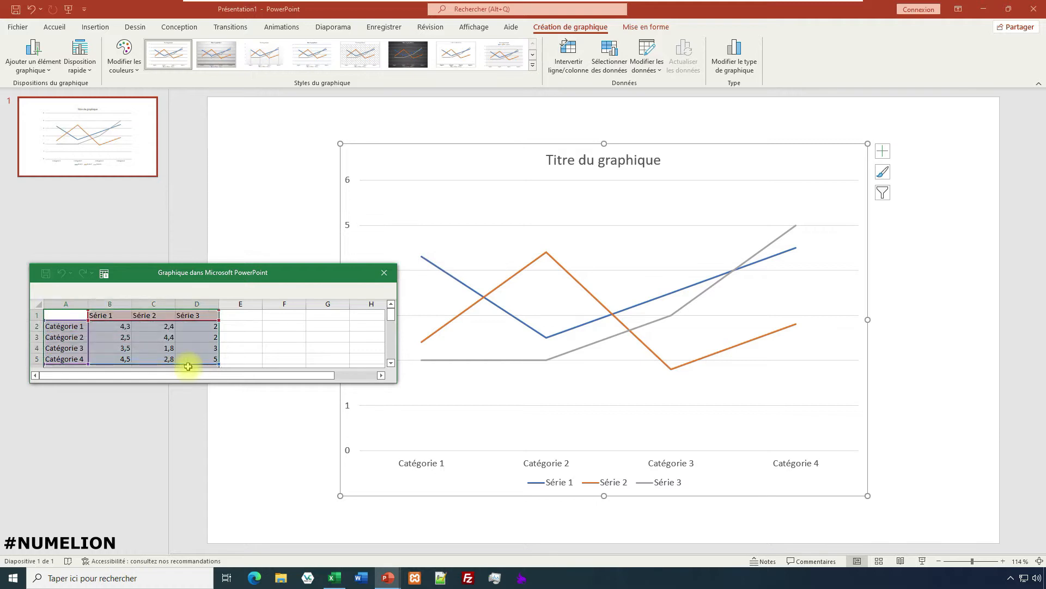
pyautogui.press('Delete')
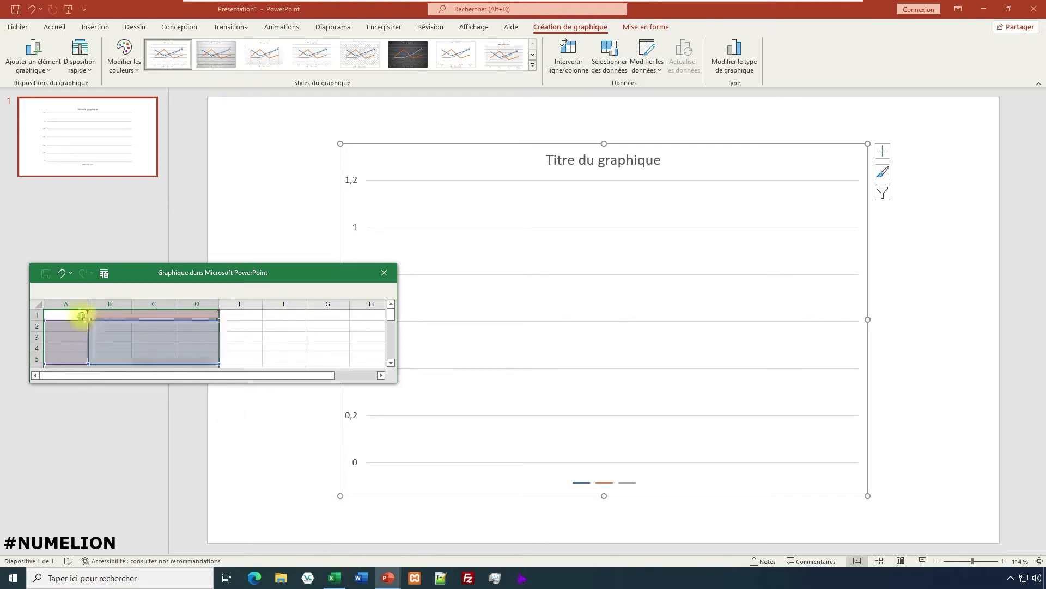
# Switch to the client-2 workbook in Excel, copy the range A1:N2 on Feuil3, and return to PowerPoint.
pyautogui.click(338, 579)
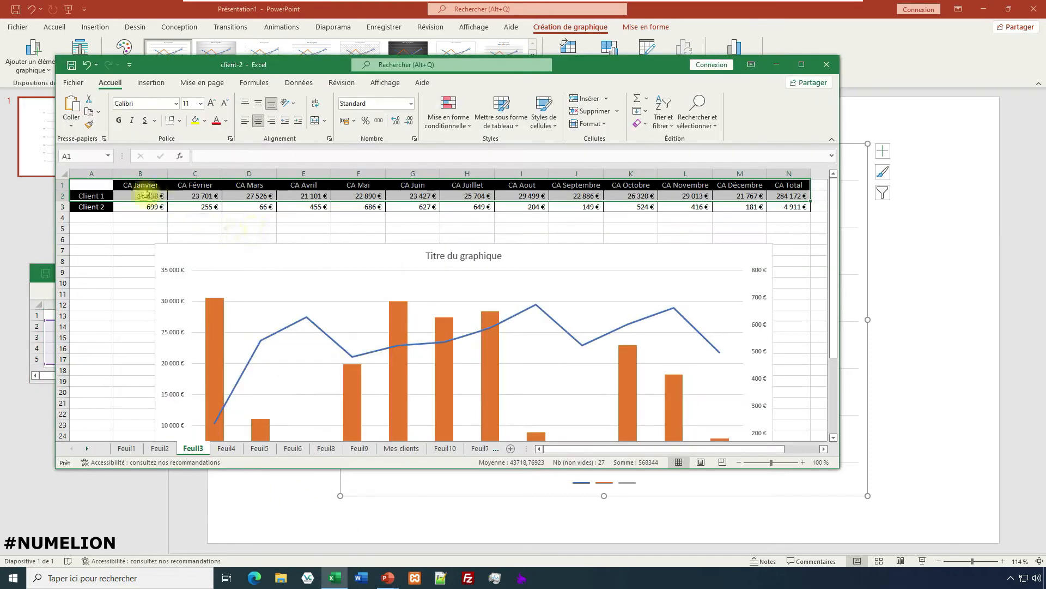
pyautogui.rightClick(89, 181)
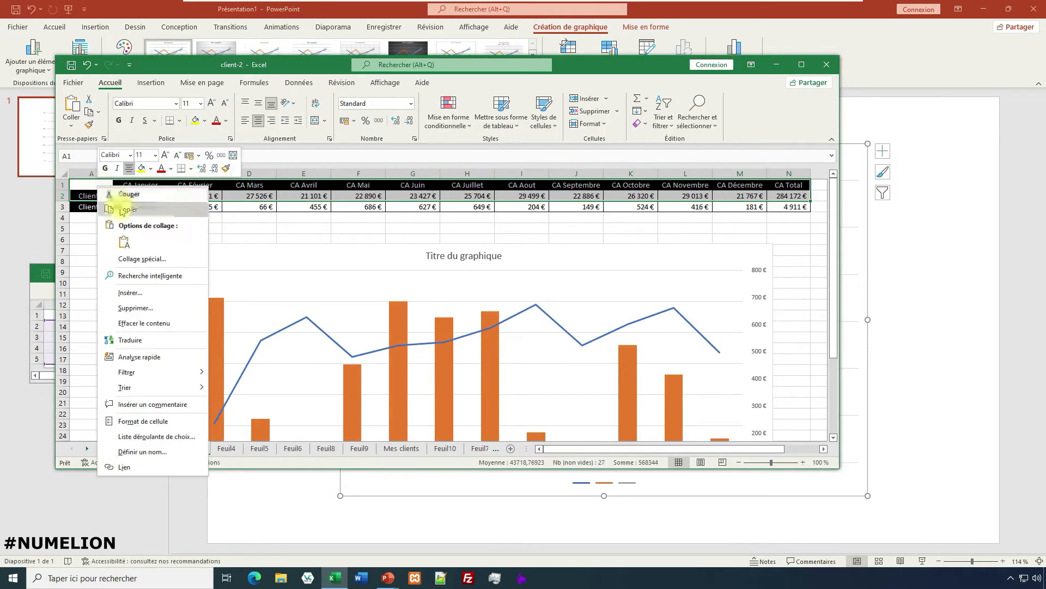
pyautogui.click(125, 220)
pyautogui.moveTo(156, 185); pyautogui.dragTo(793, 196)
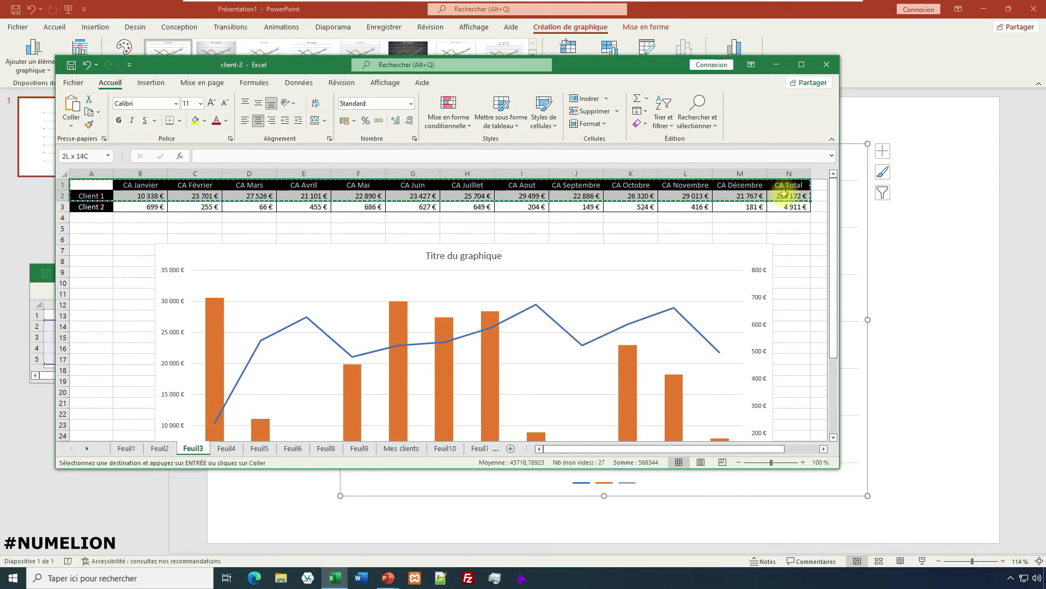
pyautogui.rightClick(793, 197)
pyautogui.click(804, 218)
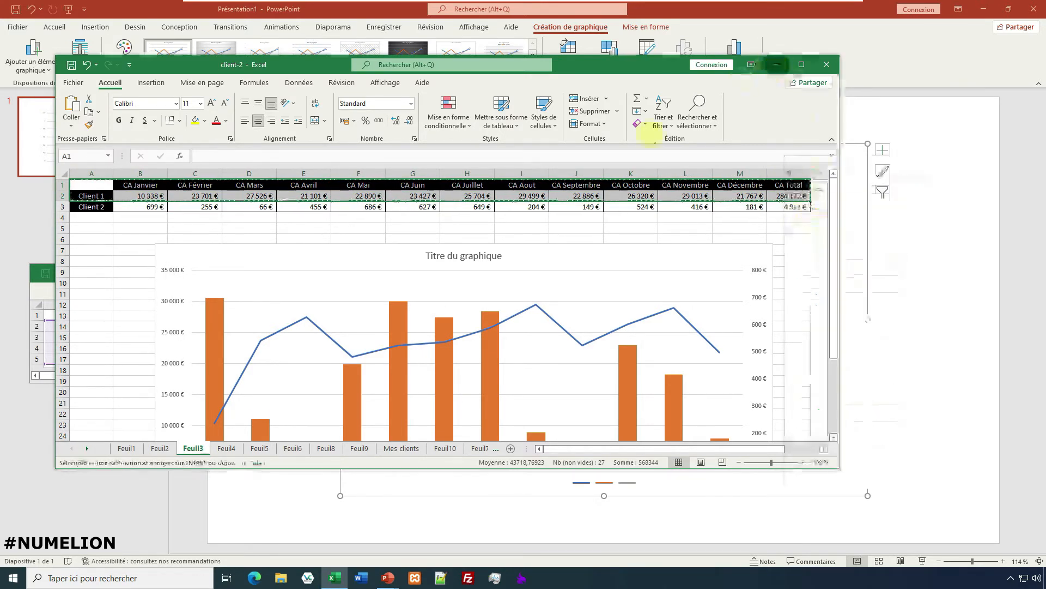
pyautogui.click(777, 64)
# Paste the copied Client 1 data into the chart's data sheet starting at cell A1.
pyautogui.click(70, 307)
pyautogui.click(69, 314)
pyautogui.rightClick(68, 314)
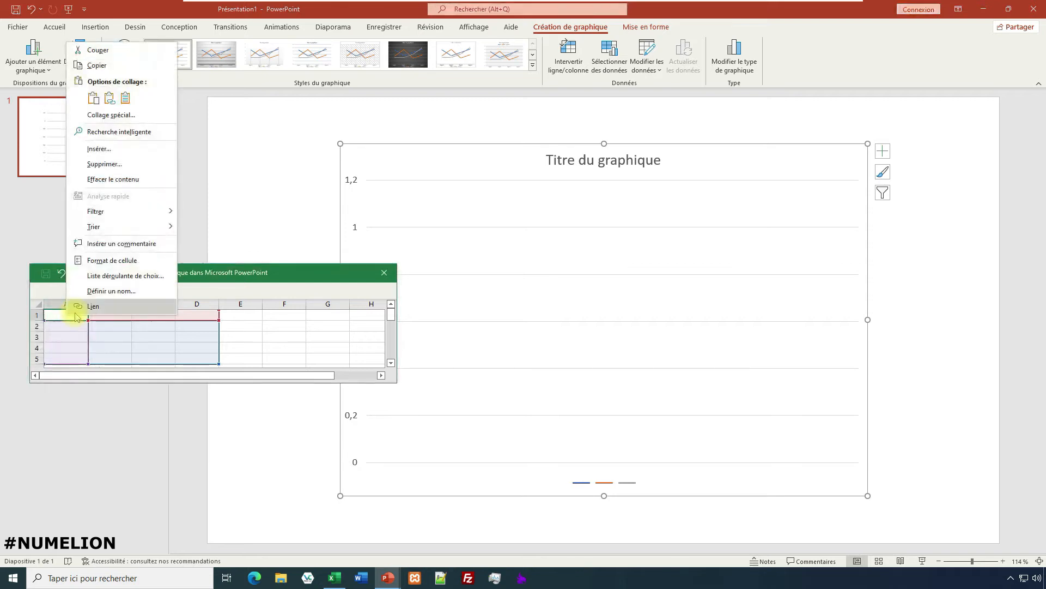
pyautogui.click(91, 104)
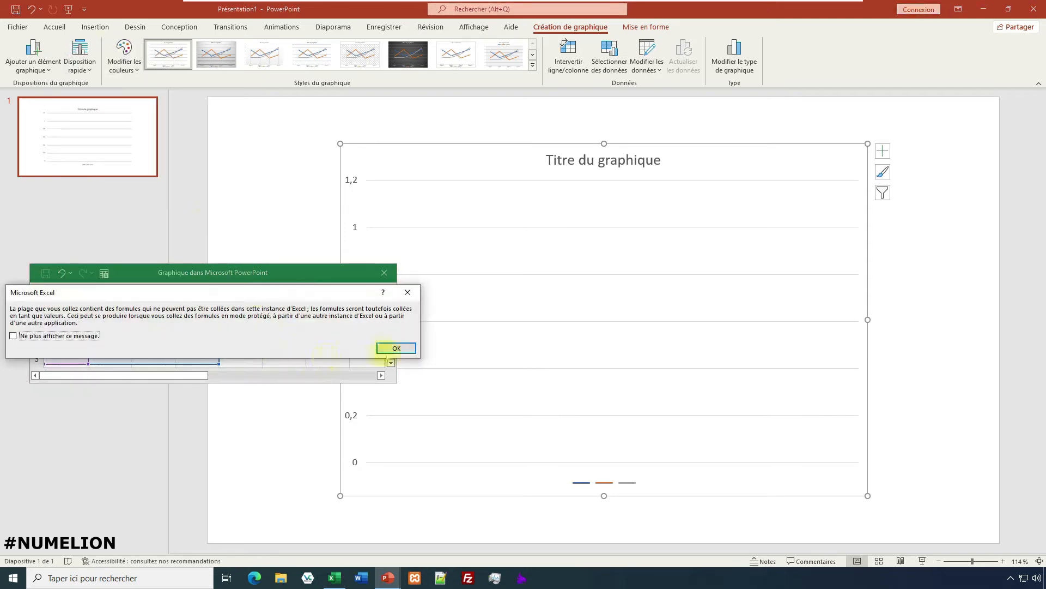
pyautogui.click(393, 347)
# Enlarge the chart's data sheet to view the pasted rows, open it in a full Excel window, and close it.
pyautogui.moveTo(398, 385); pyautogui.dragTo(681, 448)
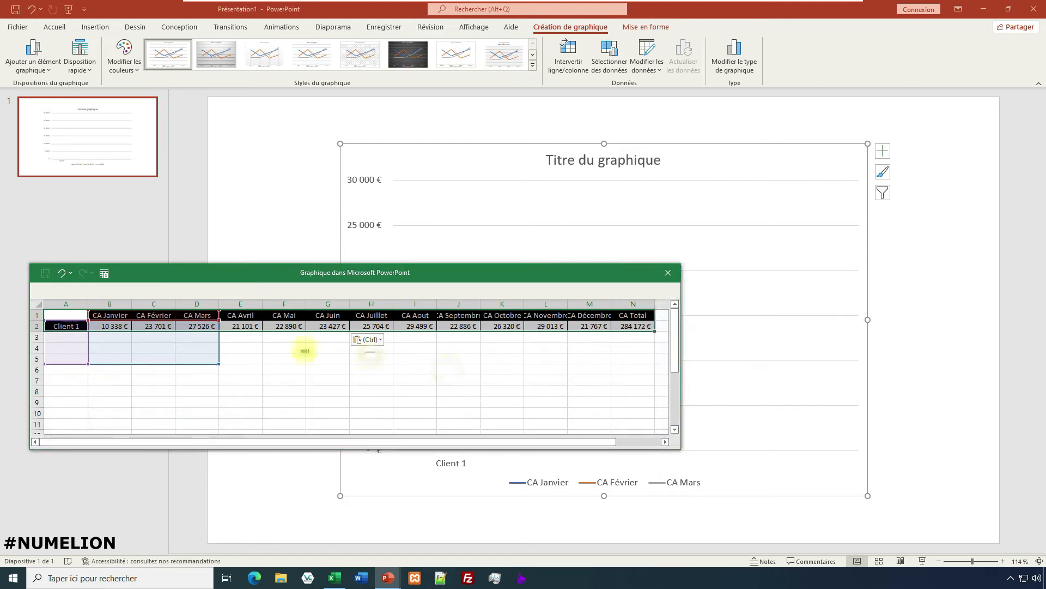
pyautogui.click(104, 274)
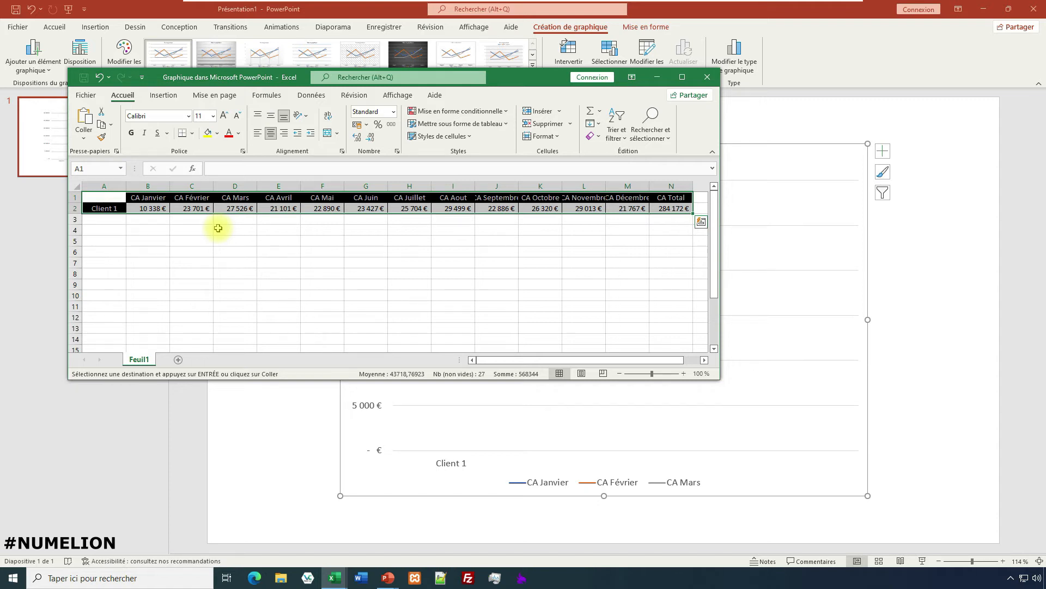
pyautogui.click(707, 79)
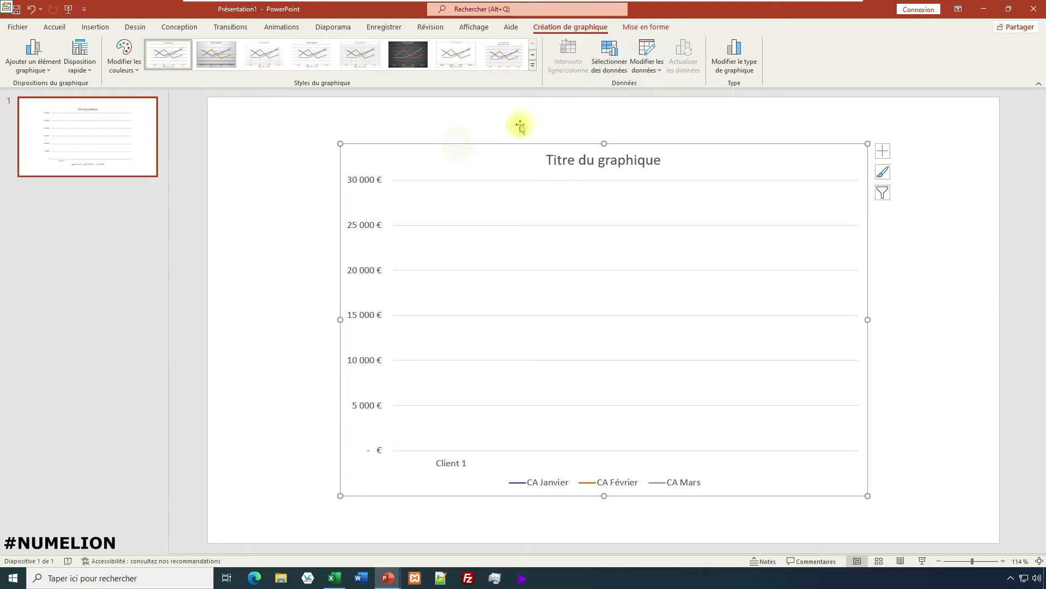
pyautogui.click(610, 55)
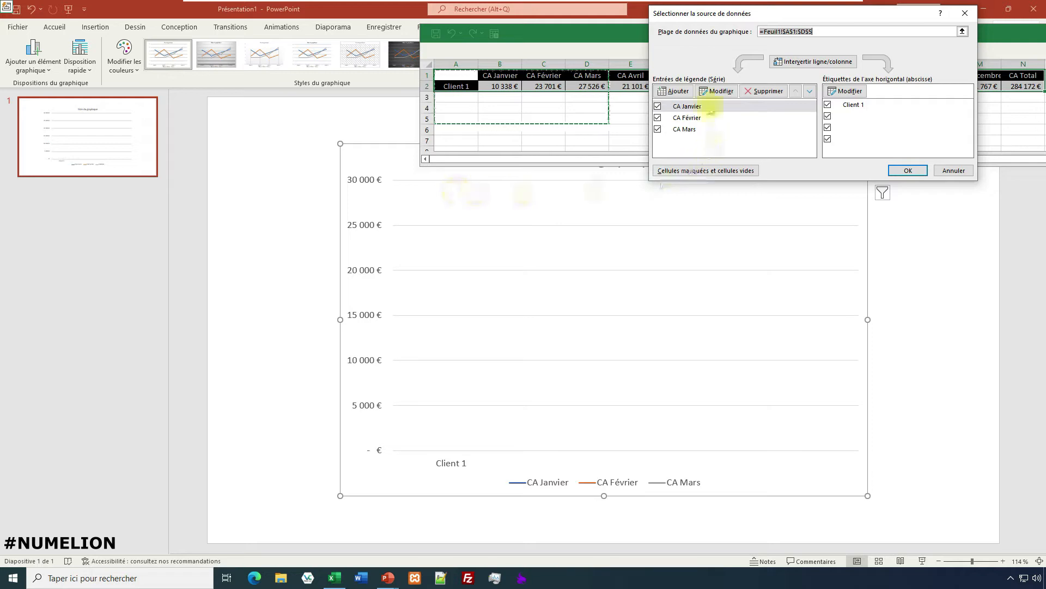
pyautogui.click(758, 93)
pyautogui.click(758, 91)
pyautogui.click(759, 92)
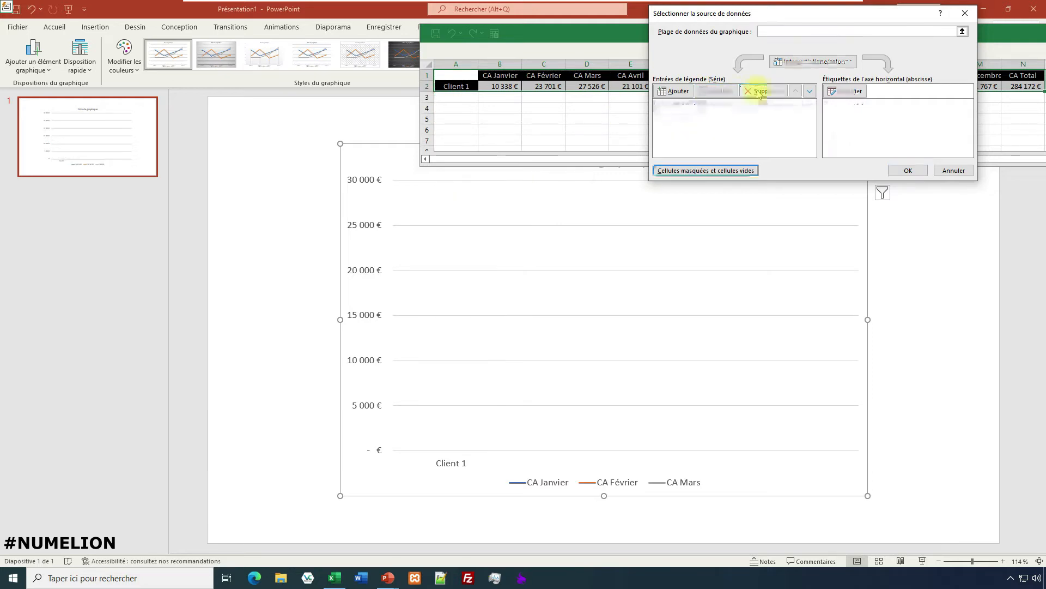
pyautogui.moveTo(771, 19); pyautogui.dragTo(171, 262)
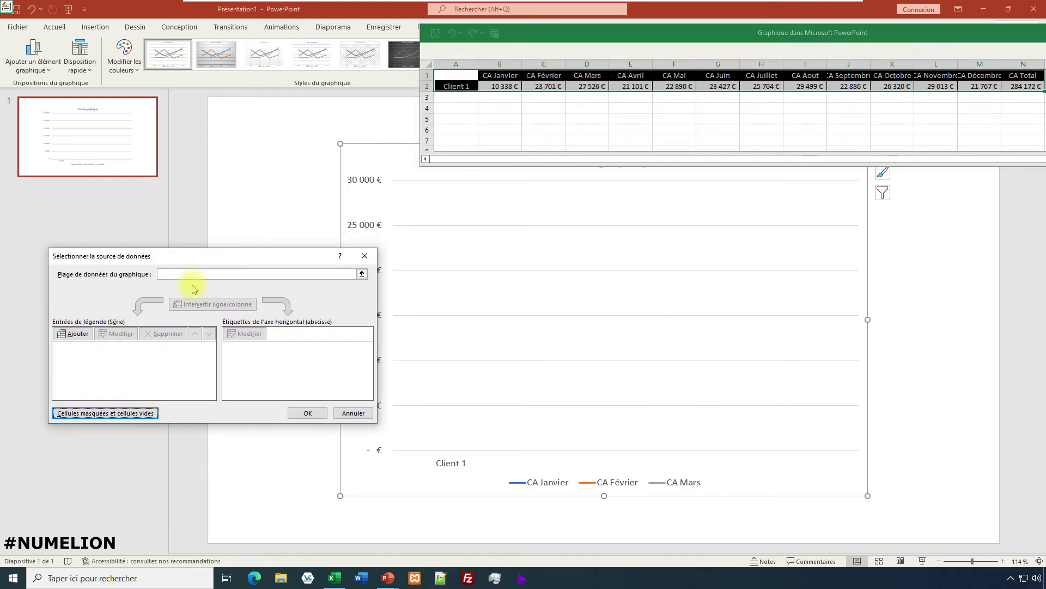
pyautogui.click(361, 273)
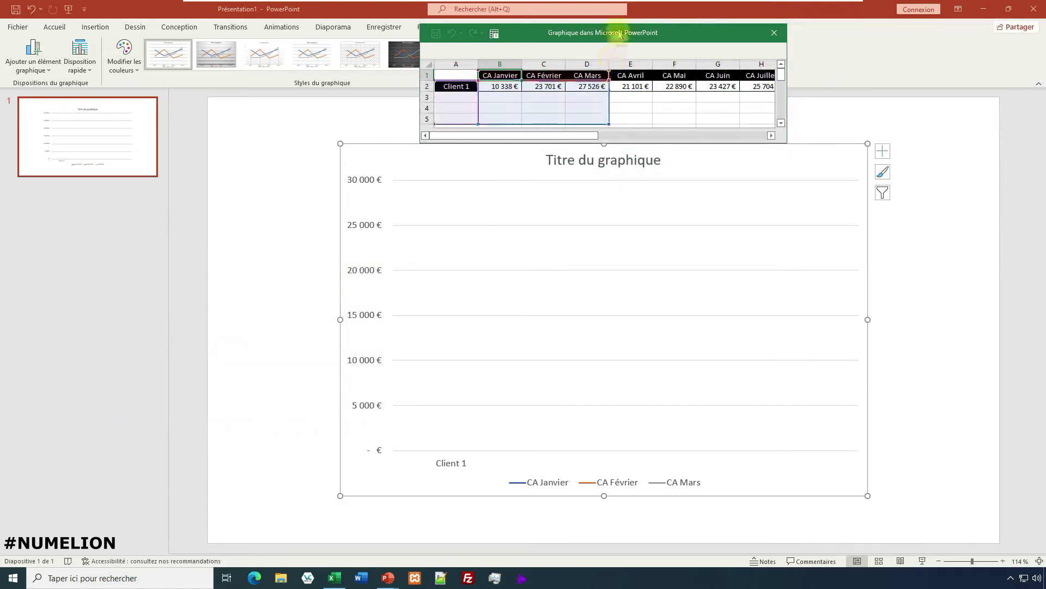
# Move and enlarge the chart's data sheet window so all the monthly columns fit.
pyautogui.moveTo(619, 34); pyautogui.dragTo(188, 198)
pyautogui.moveTo(341, 309); pyautogui.dragTo(755, 427)
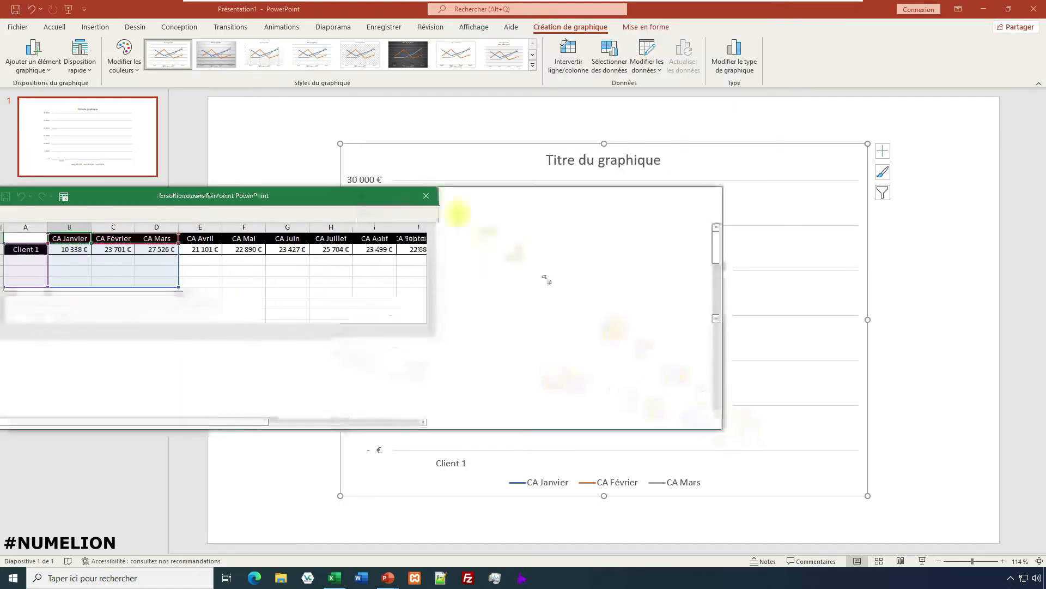
pyautogui.moveTo(336, 200); pyautogui.dragTo(438, 198)
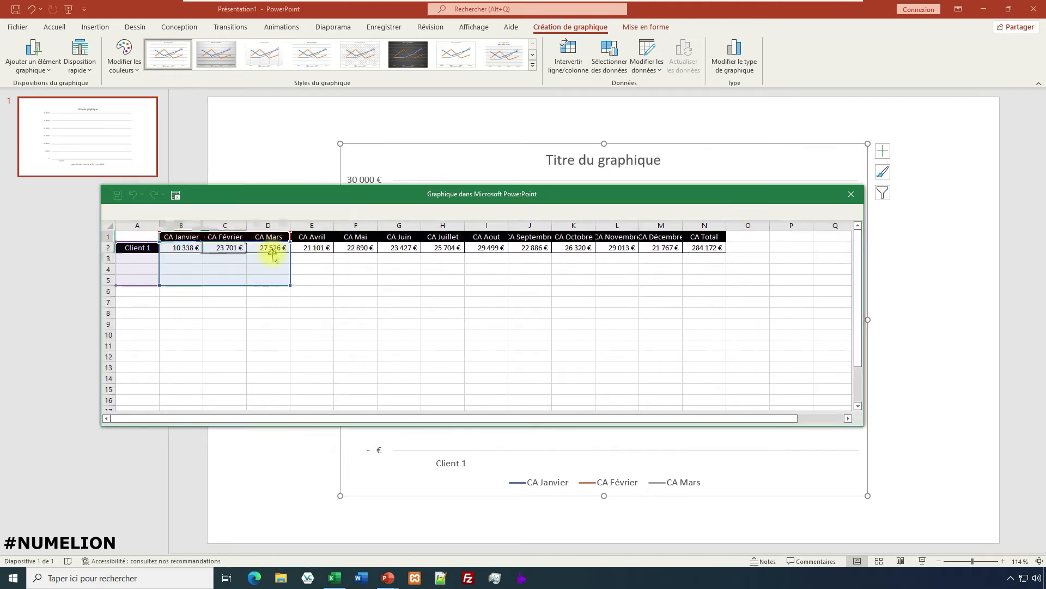
# Copy A1:N2 in the chart's data sheet, paste it transposed starting at A6, and close the data sheet.
pyautogui.moveTo(196, 250); pyautogui.dragTo(702, 248)
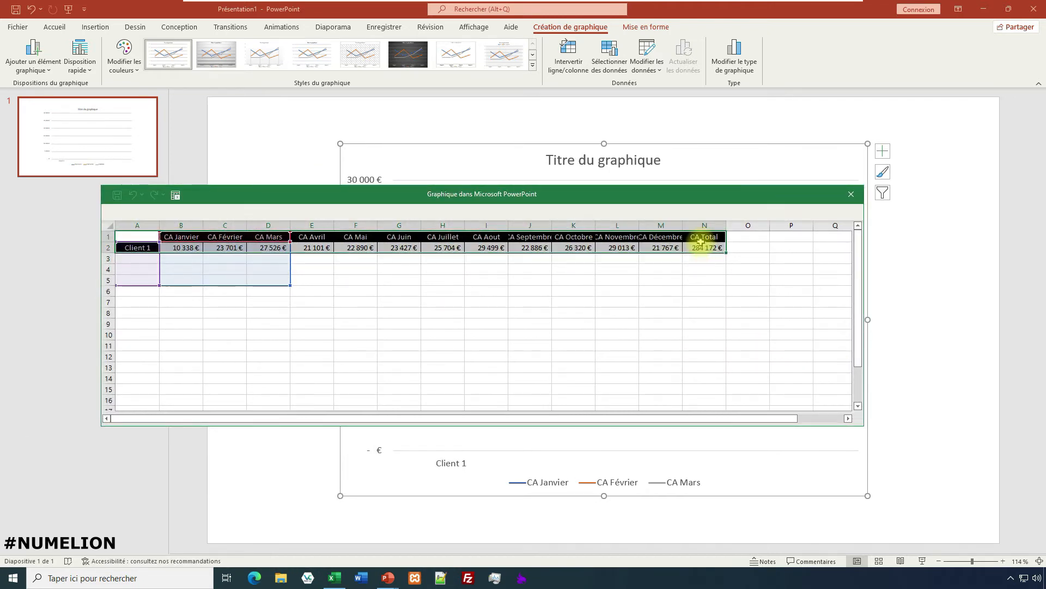
pyautogui.rightClick(701, 246)
pyautogui.click(727, 265)
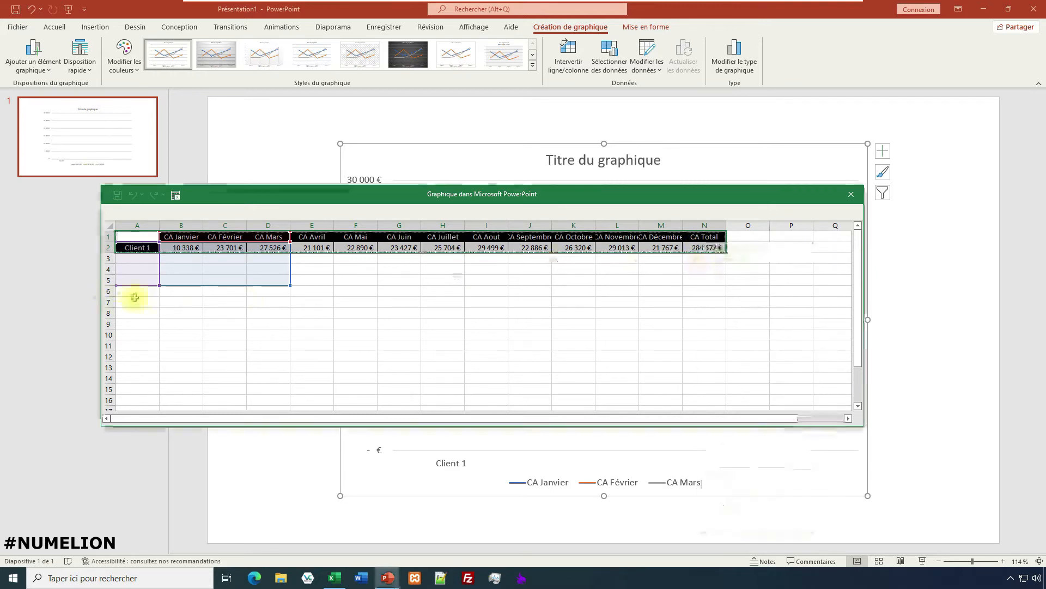
pyautogui.click(133, 294)
pyautogui.rightClick(139, 295)
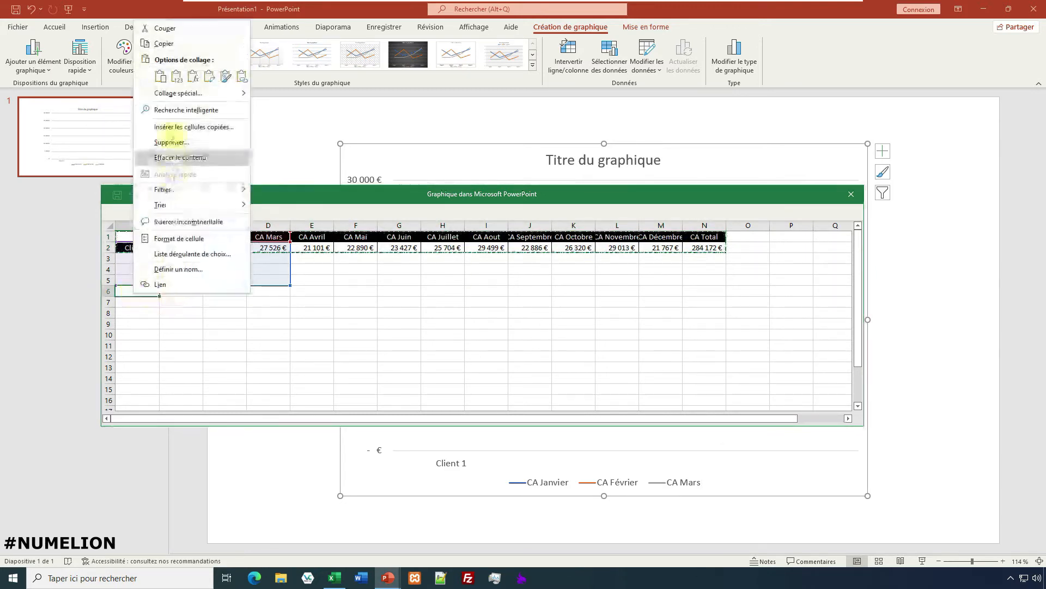
pyautogui.click(210, 81)
pyautogui.click(243, 301)
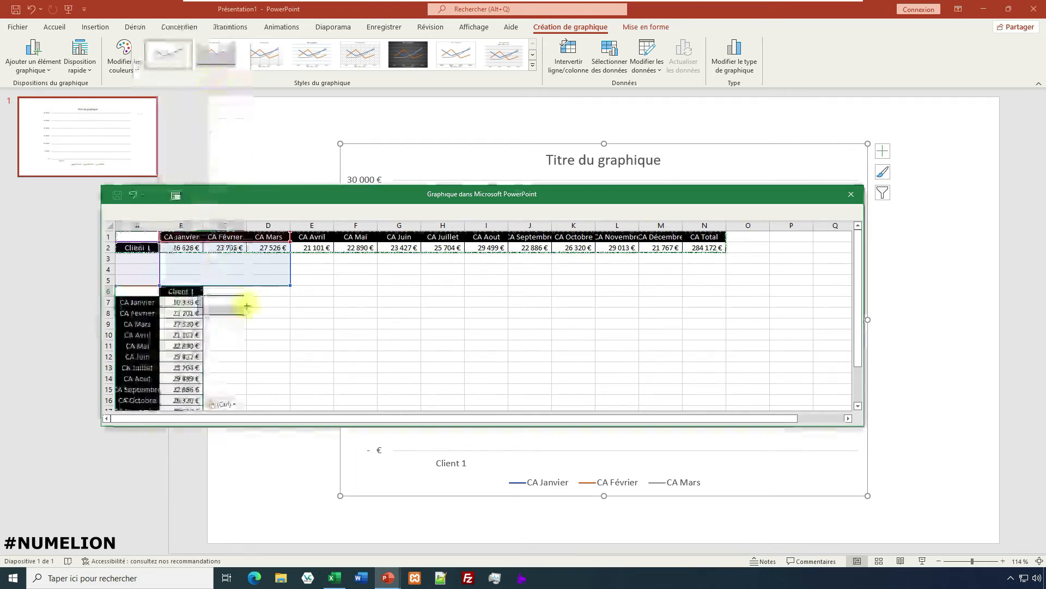
pyautogui.scroll(-2, 243, 301)
pyautogui.scroll(1, 245, 305)
pyautogui.scroll(2, 245, 306)
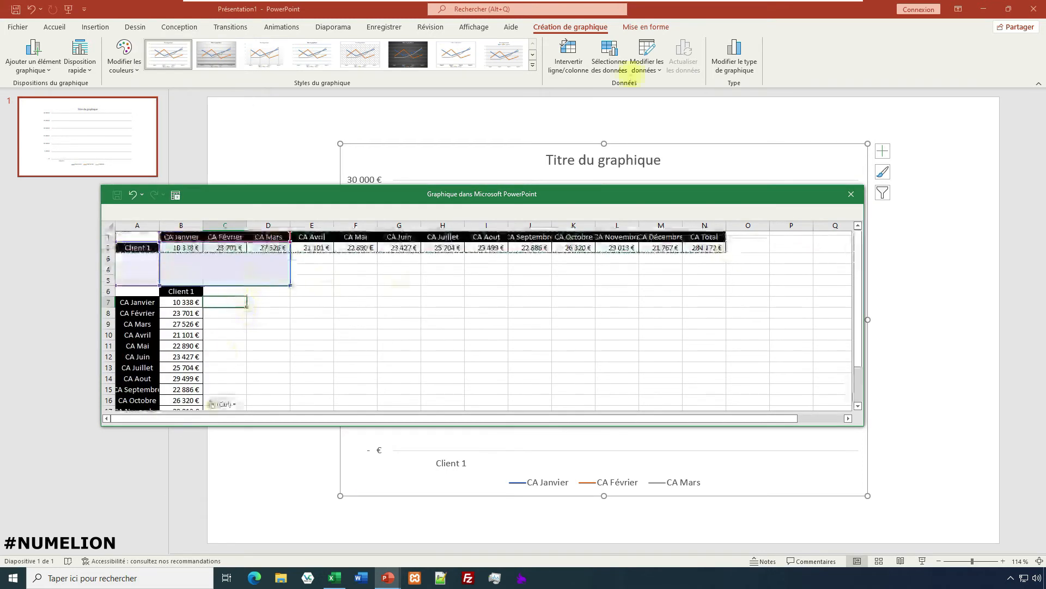
pyautogui.click(853, 199)
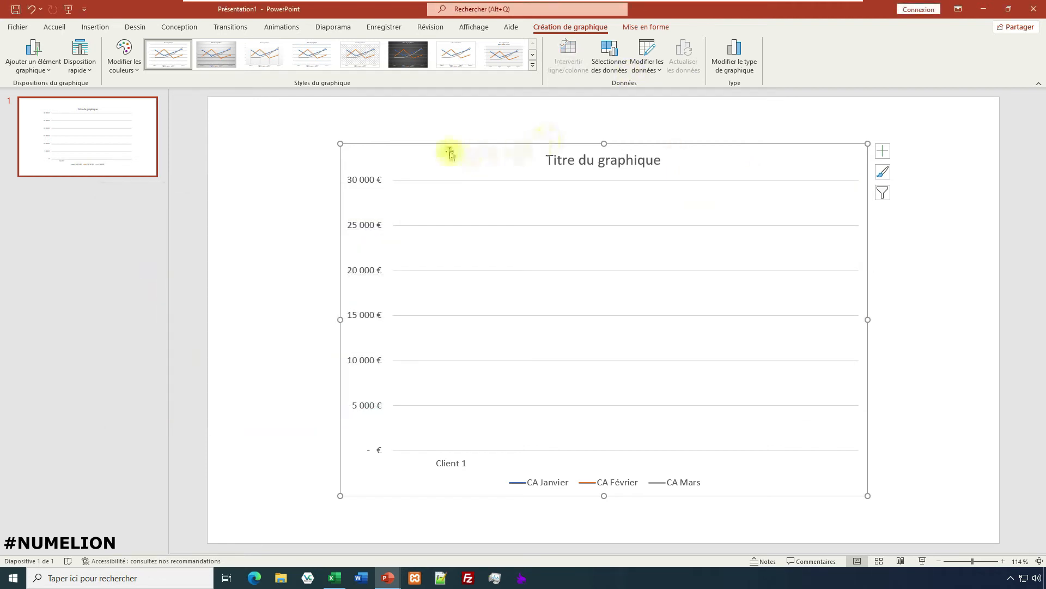
# Open the chart's data source selection and remove the CA Janvier, CA Février and CA Mars series, moving the dialog clear of the data sheet.
pyautogui.click(607, 63)
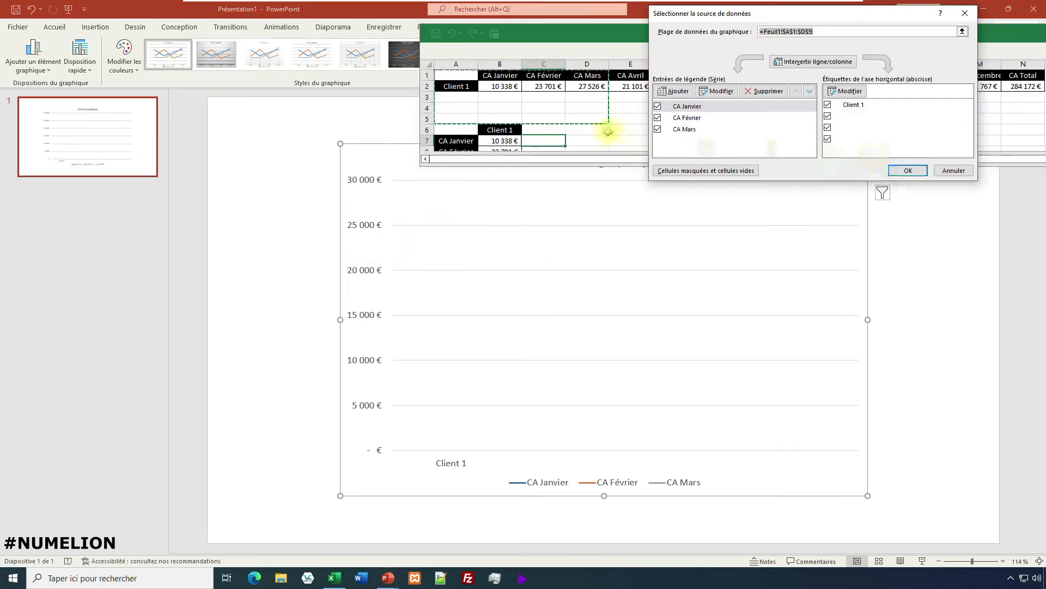
pyautogui.scroll(-2, 483, 144)
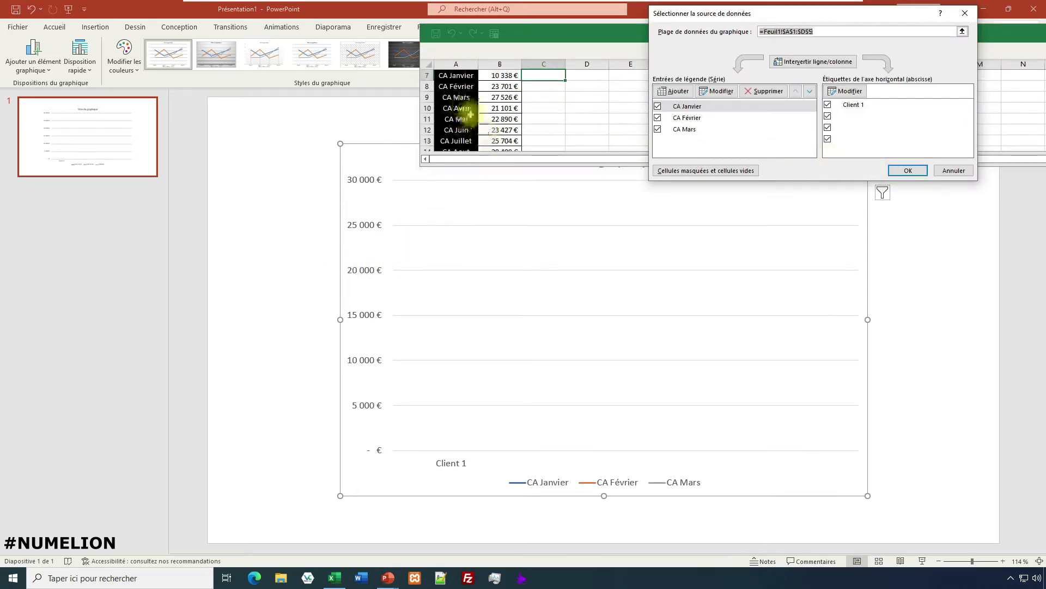
pyautogui.scroll(2, 480, 139)
pyautogui.click(784, 91)
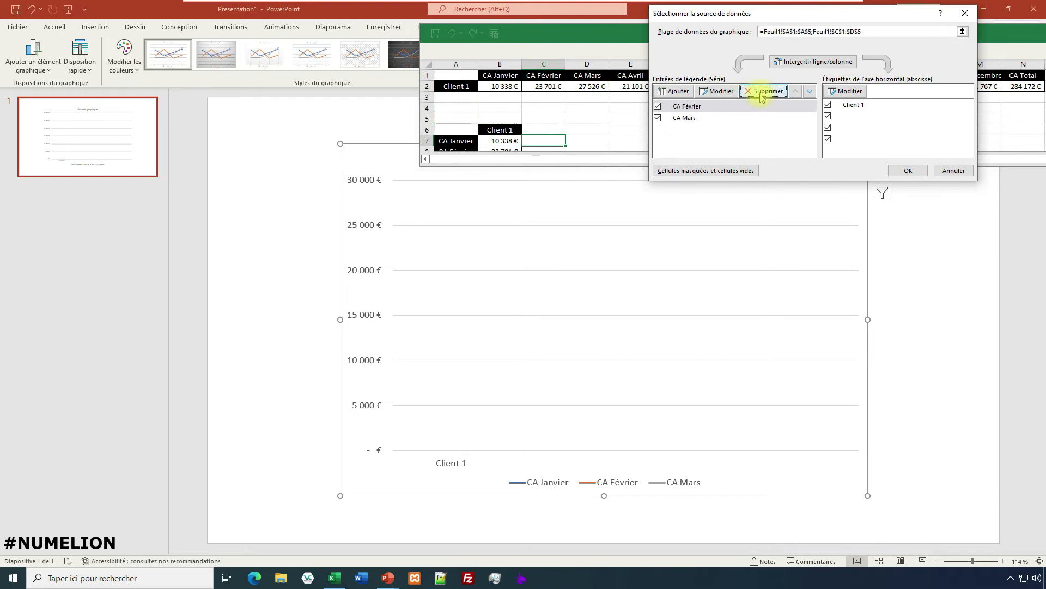
pyautogui.click(784, 91)
pyautogui.click(784, 92)
pyautogui.moveTo(801, 13); pyautogui.dragTo(355, 242)
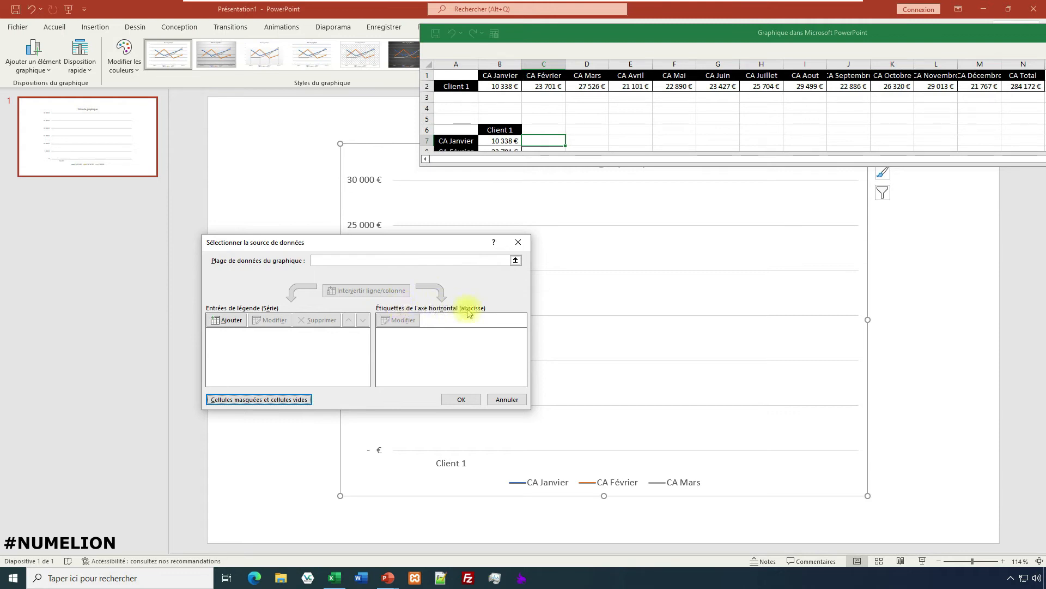
# Add a data series named CA that takes its values from cells B2:M2 of the Client 1 row.
pyautogui.click(229, 320)
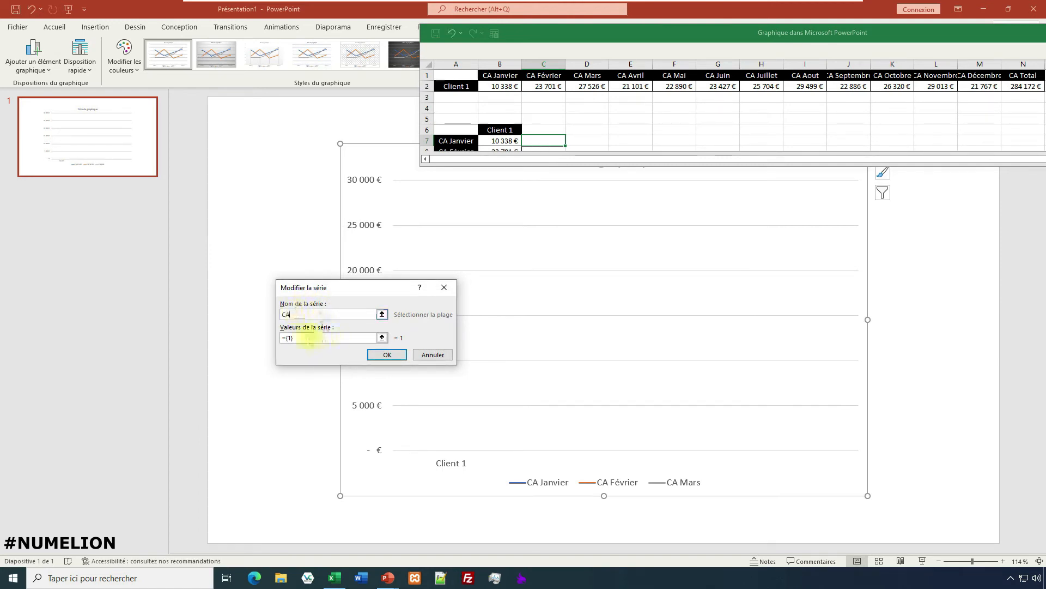
pyautogui.write('CA')
pyautogui.click(312, 337)
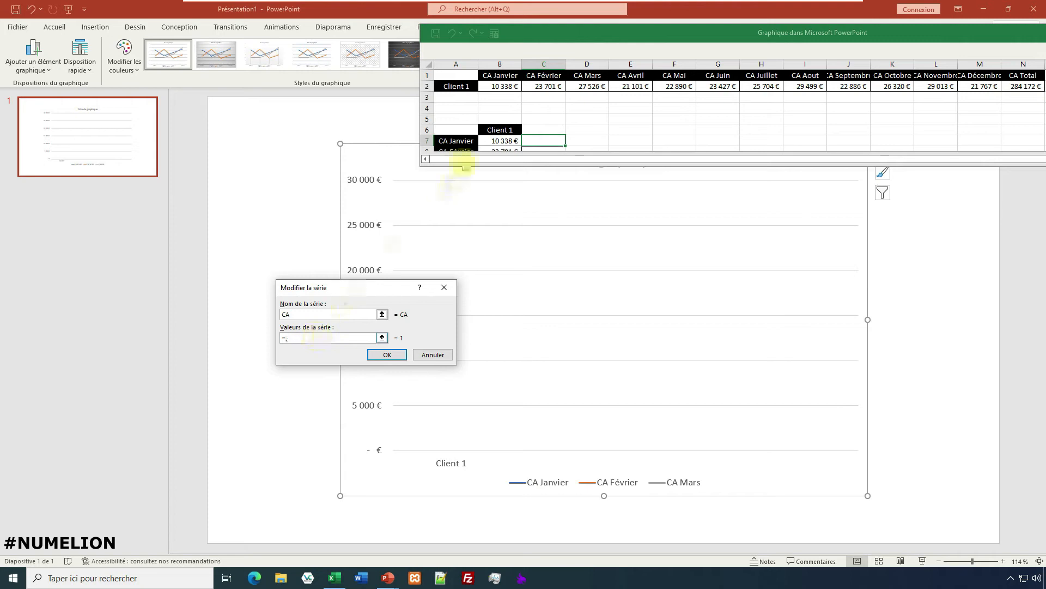
pyautogui.moveTo(500, 89); pyautogui.dragTo(987, 89)
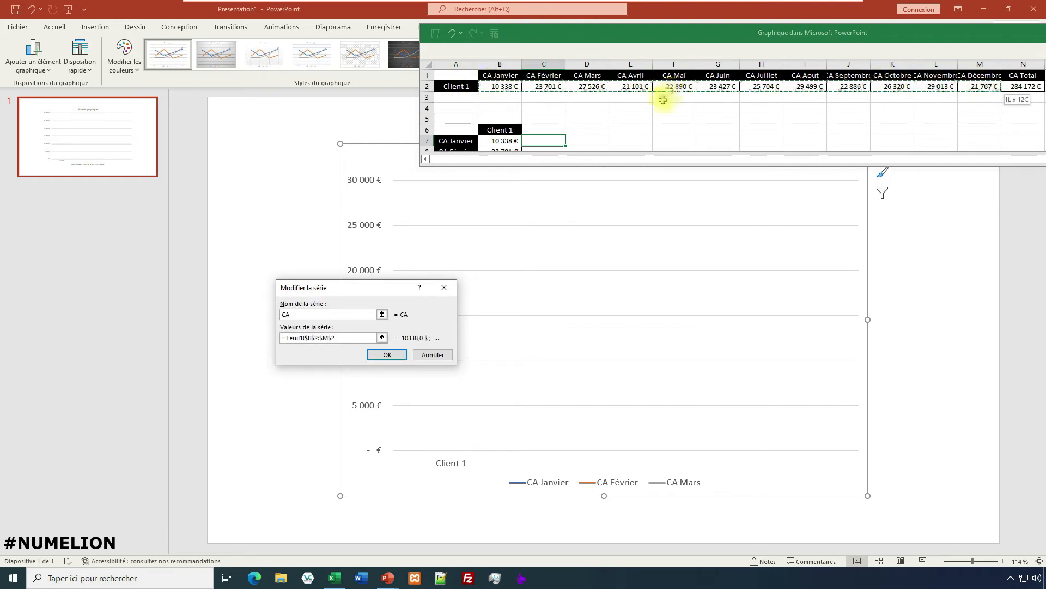
pyautogui.scroll(-2, 584, 122)
pyautogui.scroll(1, 526, 104)
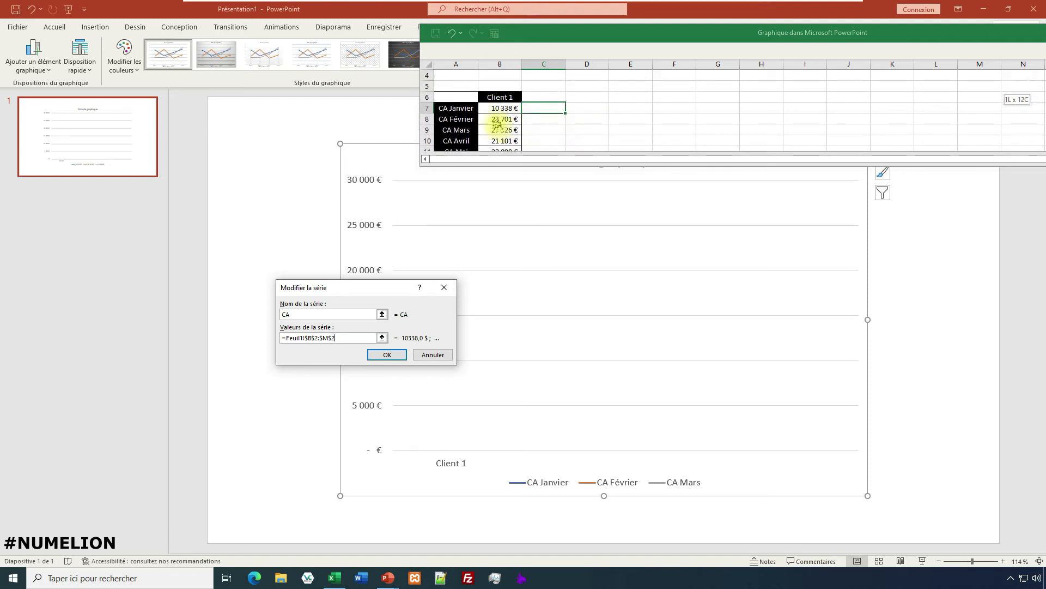
pyautogui.scroll(-3, 498, 124)
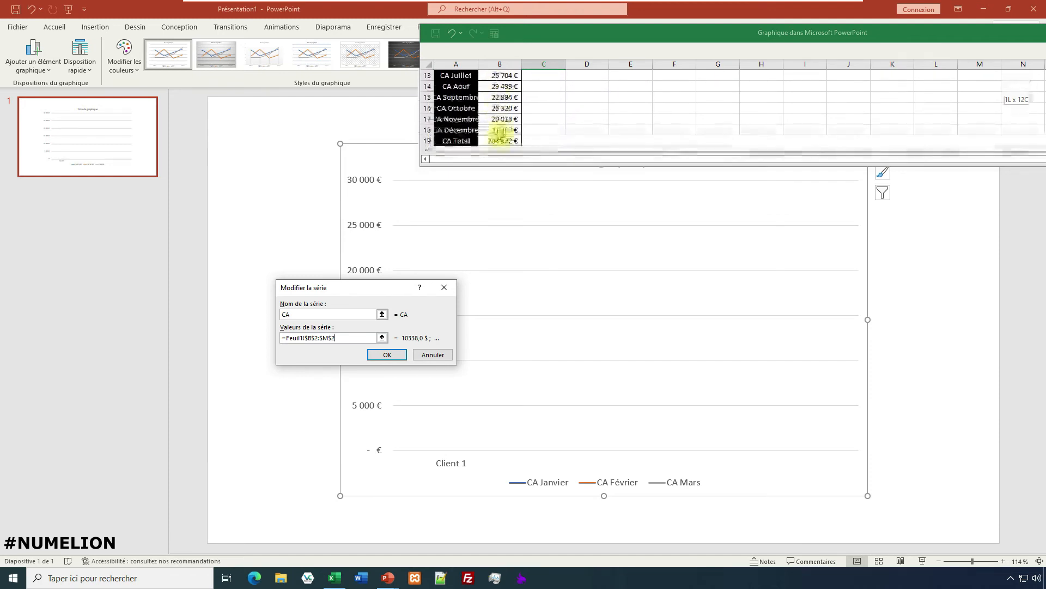
pyautogui.scroll(4, 499, 136)
pyautogui.click(387, 355)
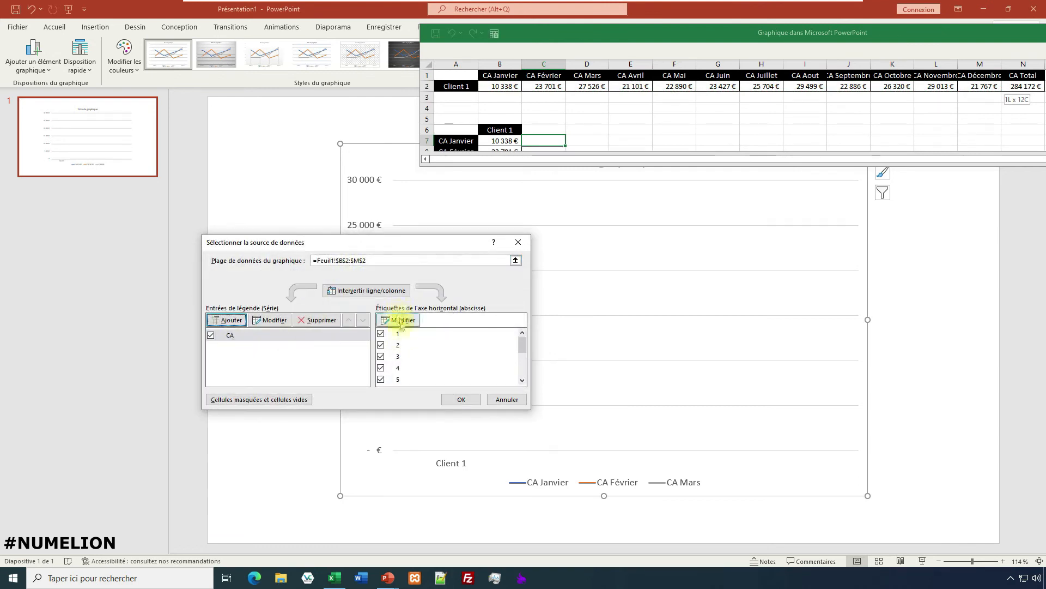
# Set the horizontal axis labels to the month headers in B1:M1, apply the data source, and close the data sheet.
pyautogui.scroll(-2, 396, 368)
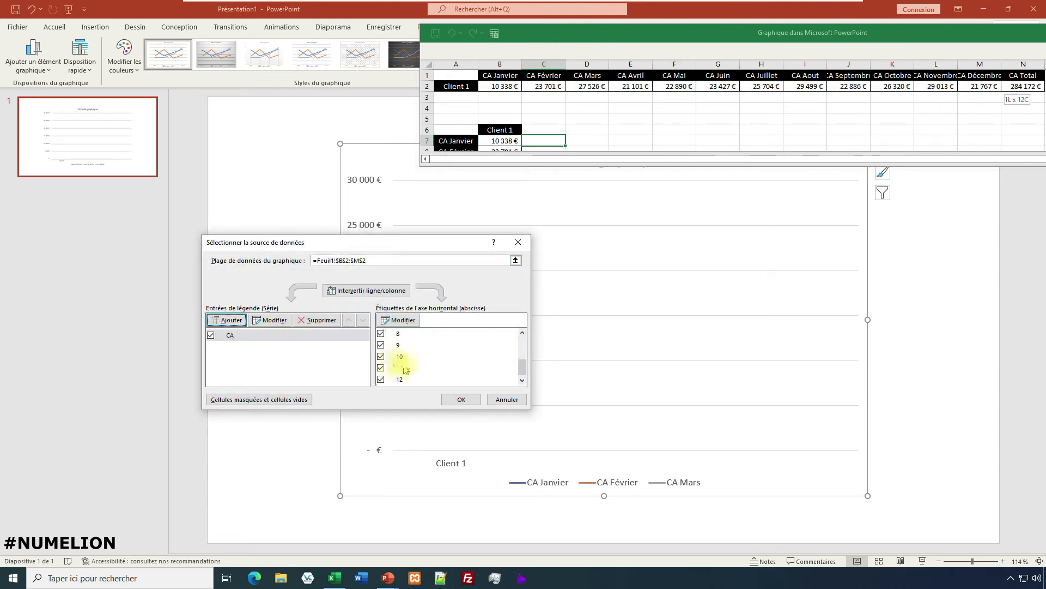
pyautogui.scroll(3, 402, 366)
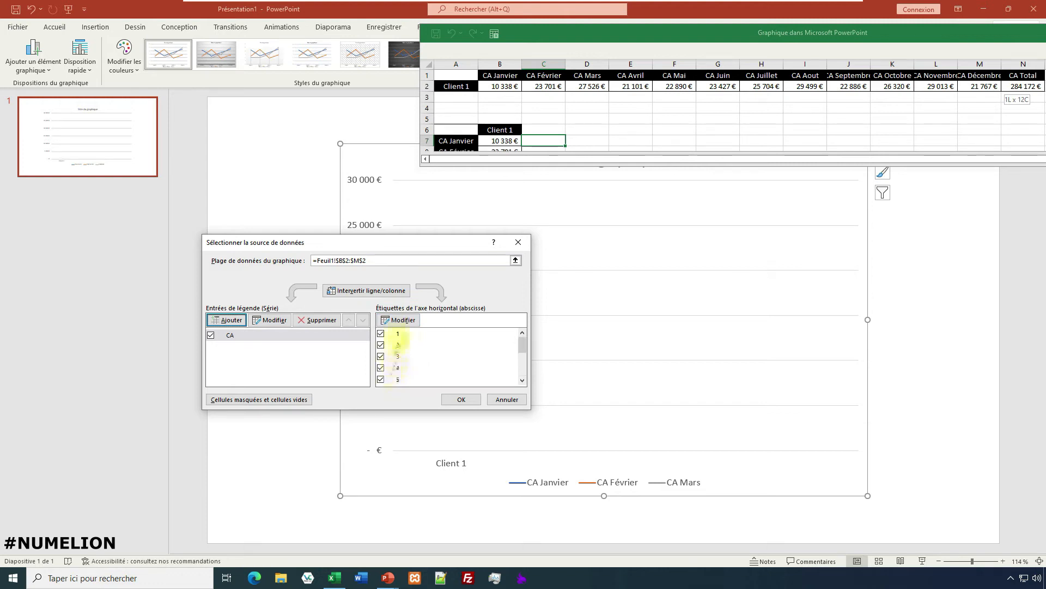
pyautogui.click(398, 324)
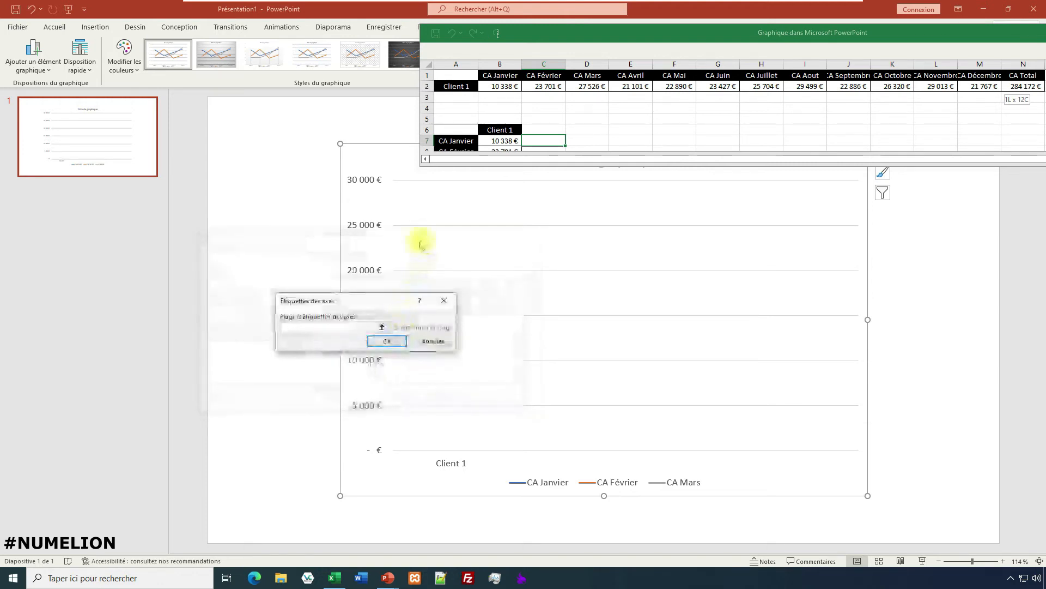
pyautogui.click(382, 327)
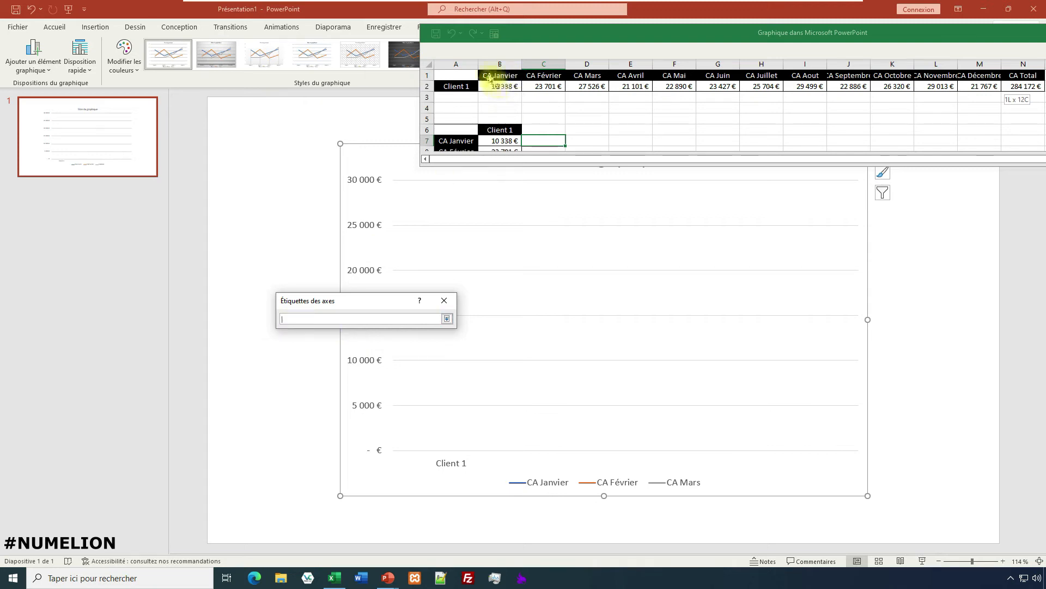
pyautogui.moveTo(493, 76); pyautogui.dragTo(973, 77)
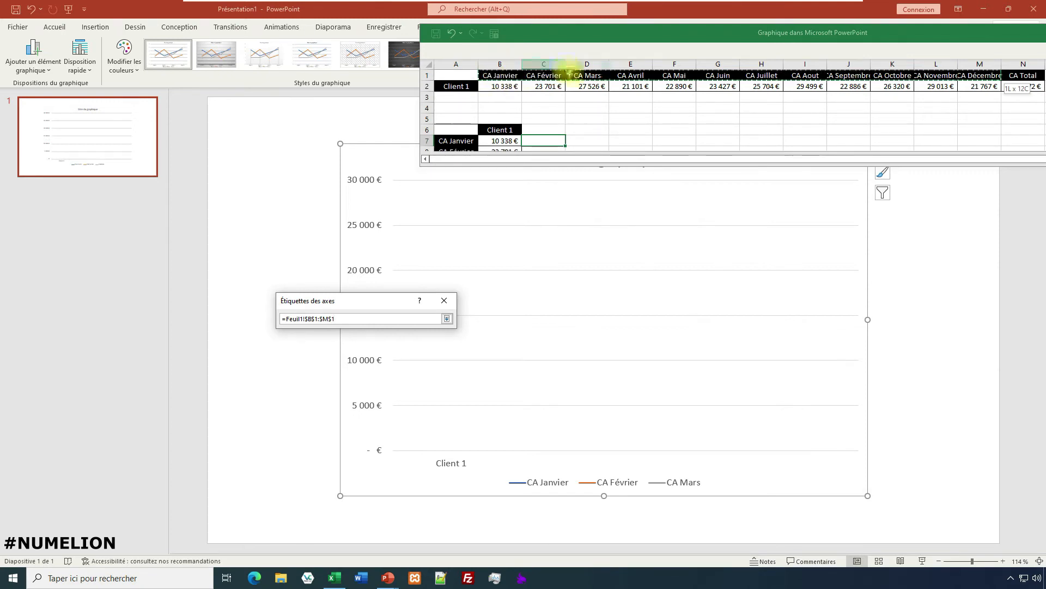
pyautogui.press('Return')
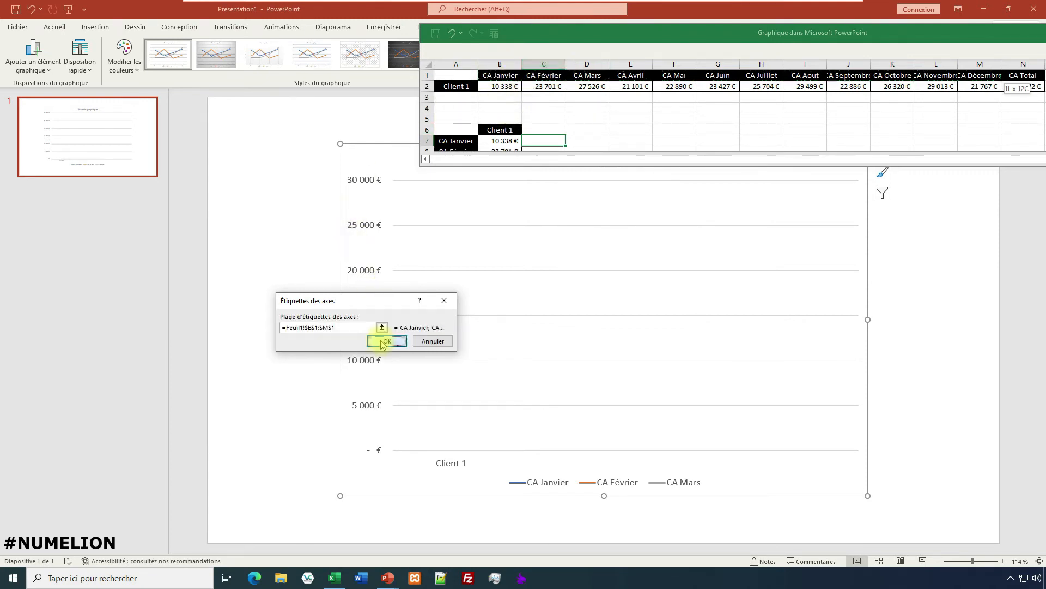
pyautogui.click(381, 342)
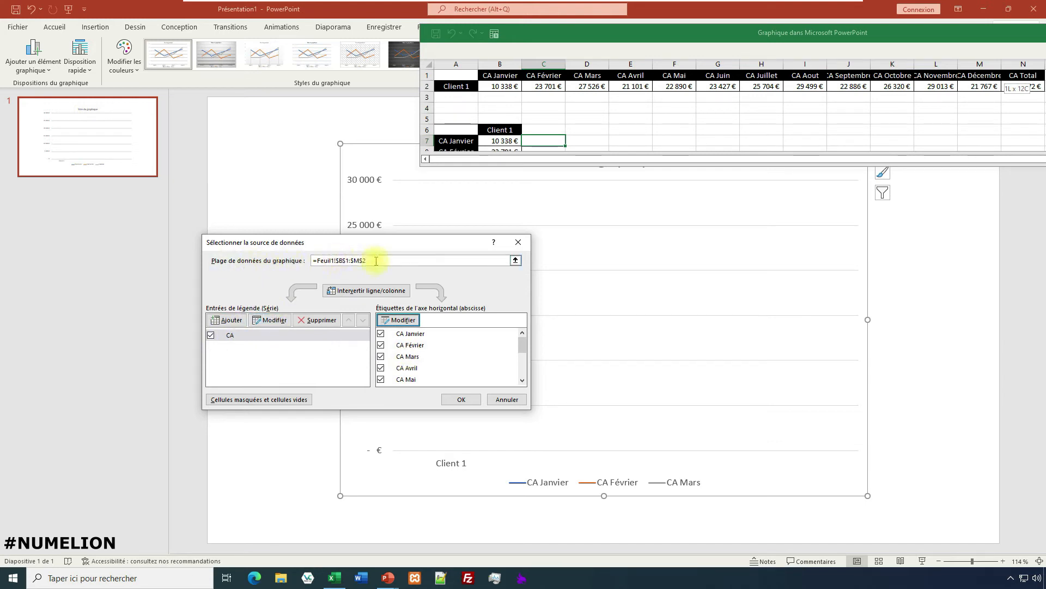
pyautogui.click(459, 402)
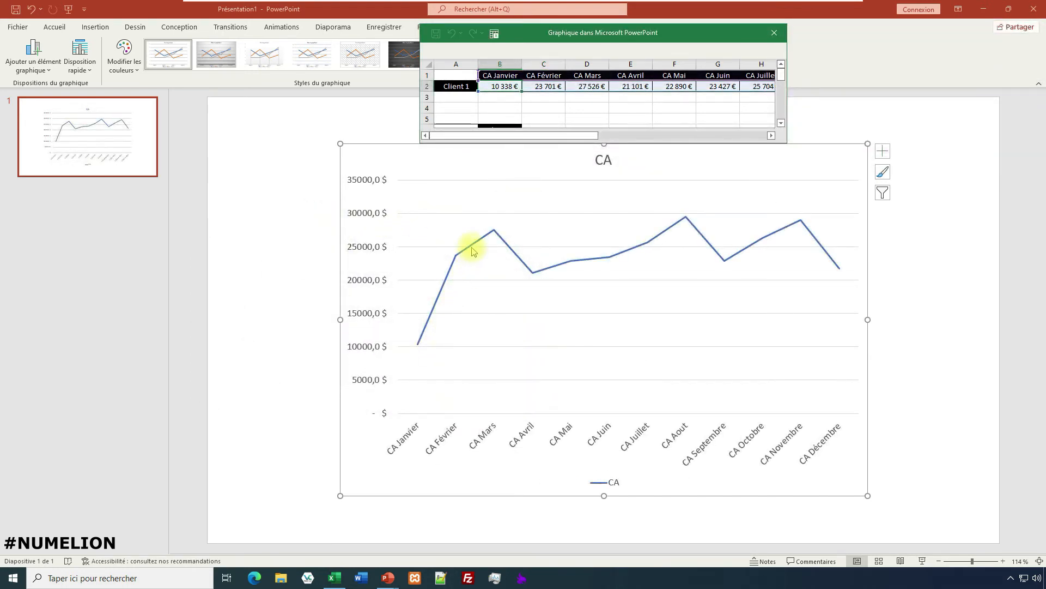
pyautogui.click(773, 34)
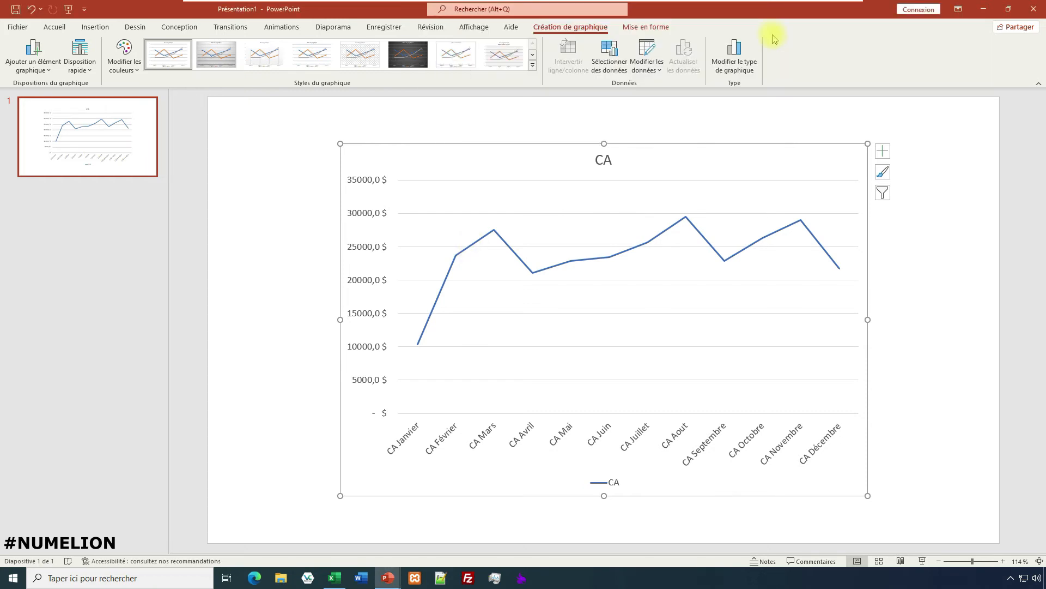
pyautogui.click(533, 67)
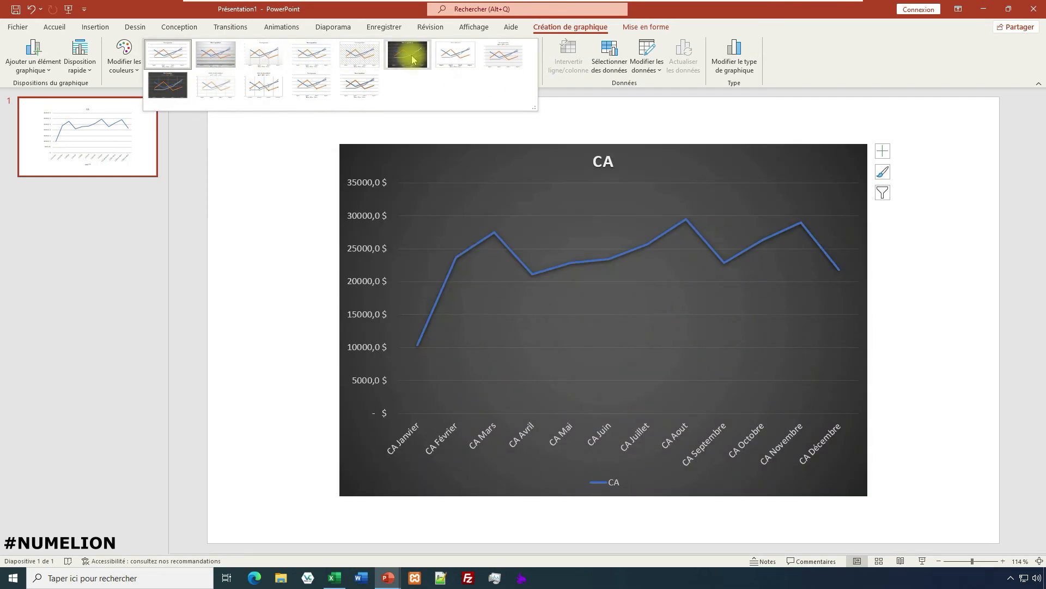
pyautogui.click(960, 167)
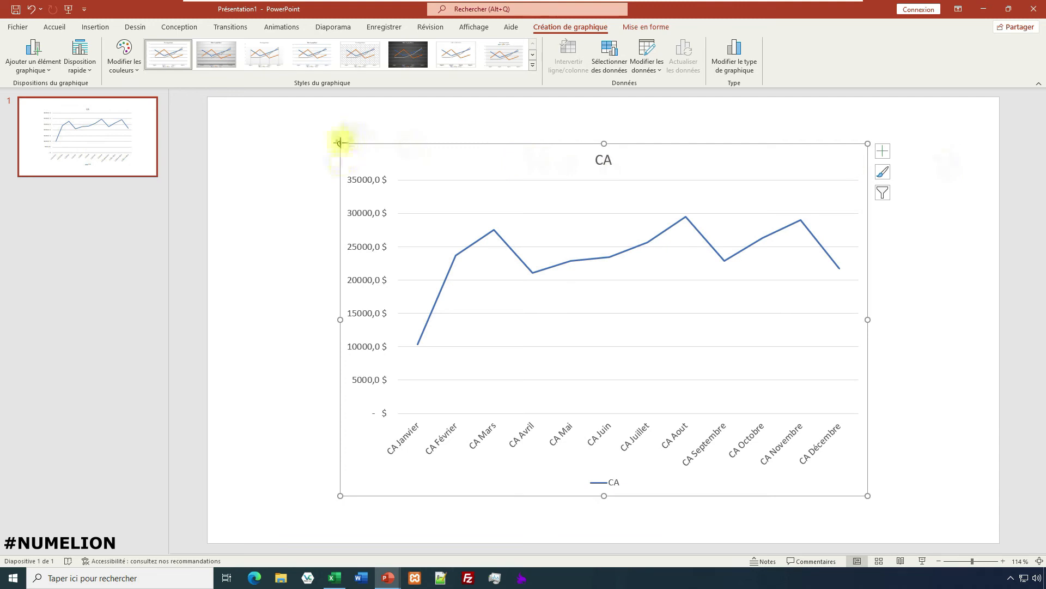
# Enlarge the chart outward from its upper-left corner and deselect it.
pyautogui.moveTo(339, 143); pyautogui.dragTo(269, 124)
pyautogui.click(906, 252)
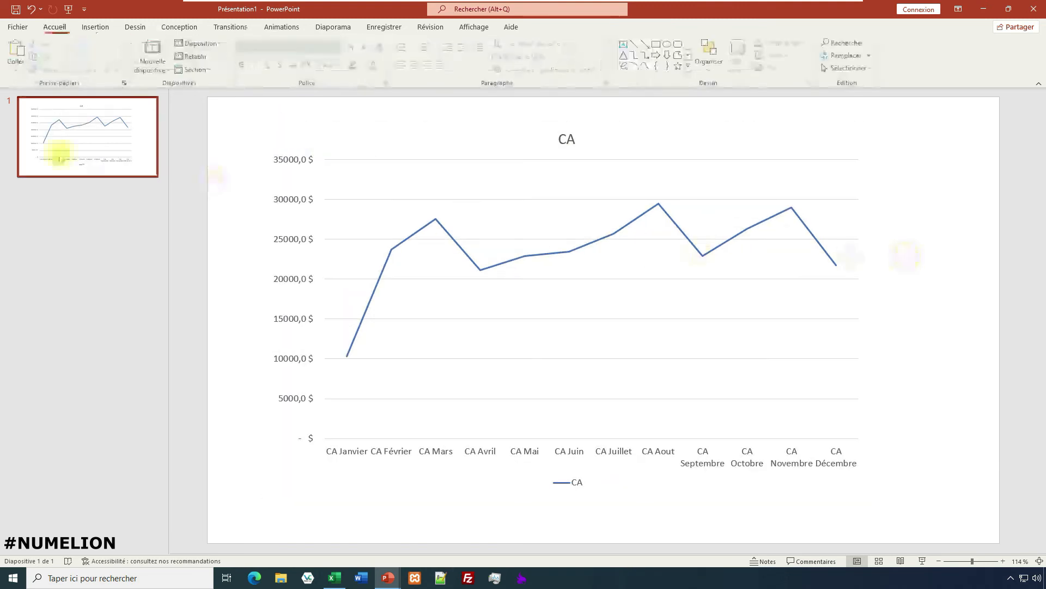
# Open the detailed axis formatting options for the revenue chart.
pyautogui.click(371, 149)
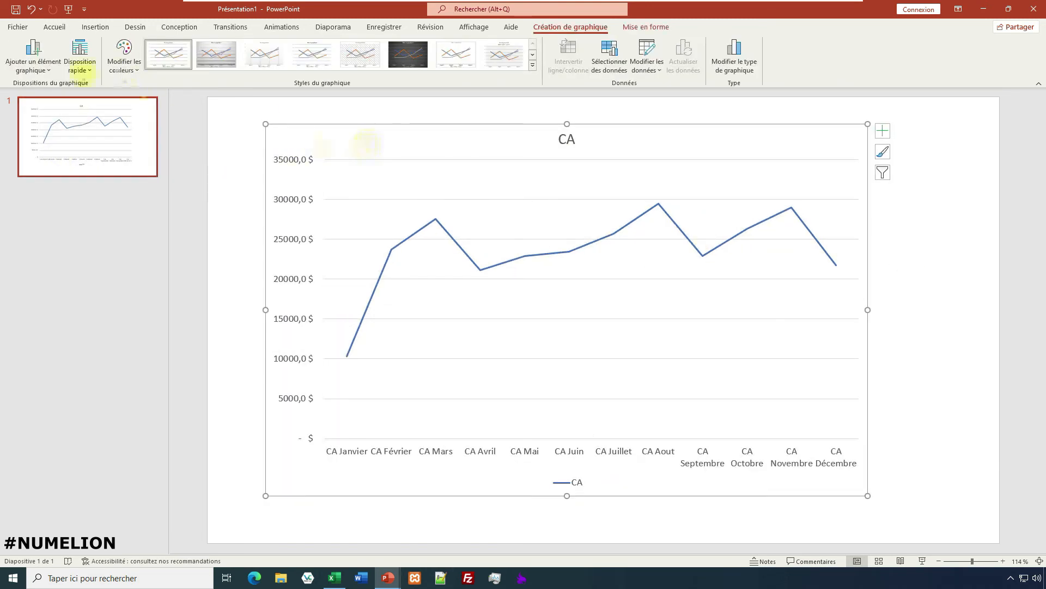
pyautogui.click(32, 55)
pyautogui.moveTo(57, 90)
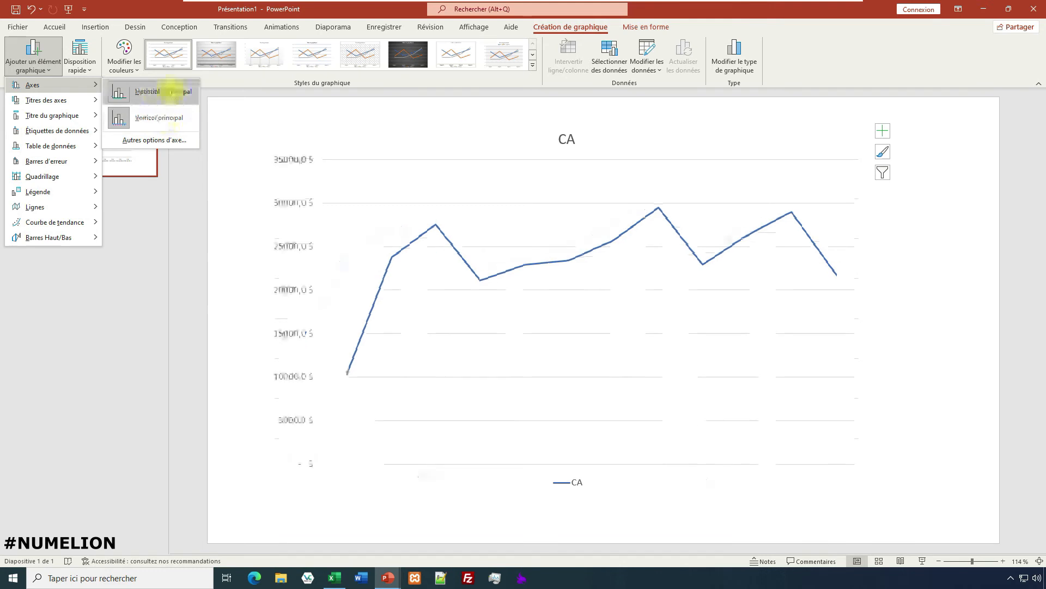
pyautogui.click(161, 143)
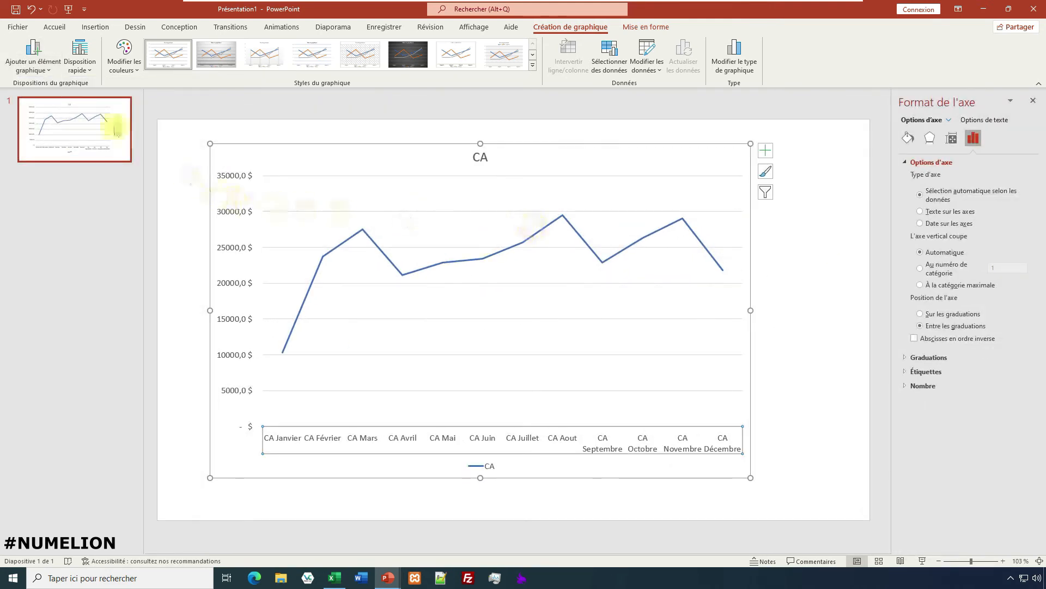
# Add primary minor vertical gridlines to the chart.
pyautogui.click(8, 61)
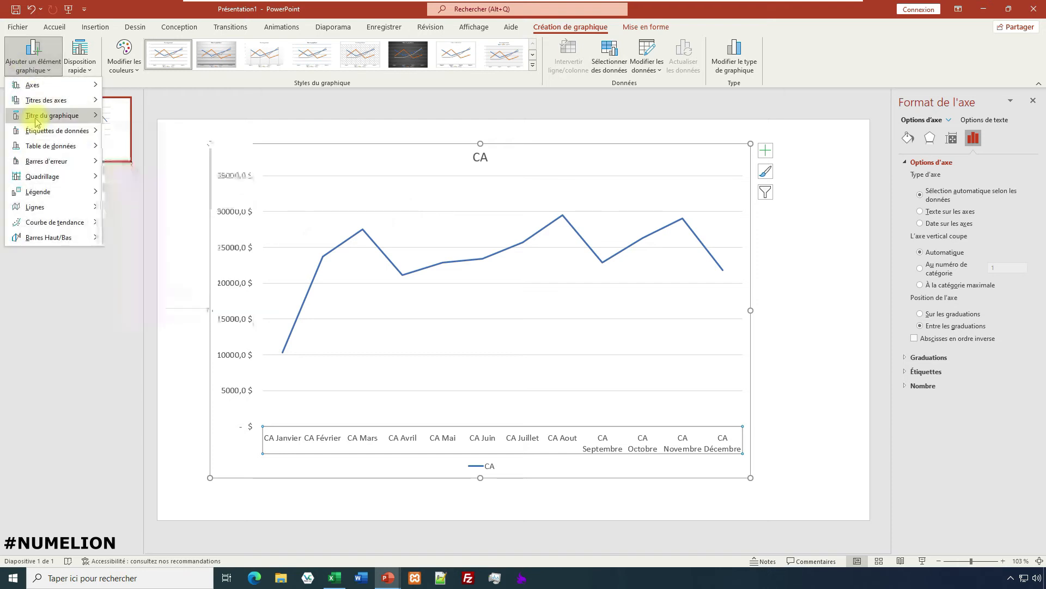
pyautogui.moveTo(51, 115)
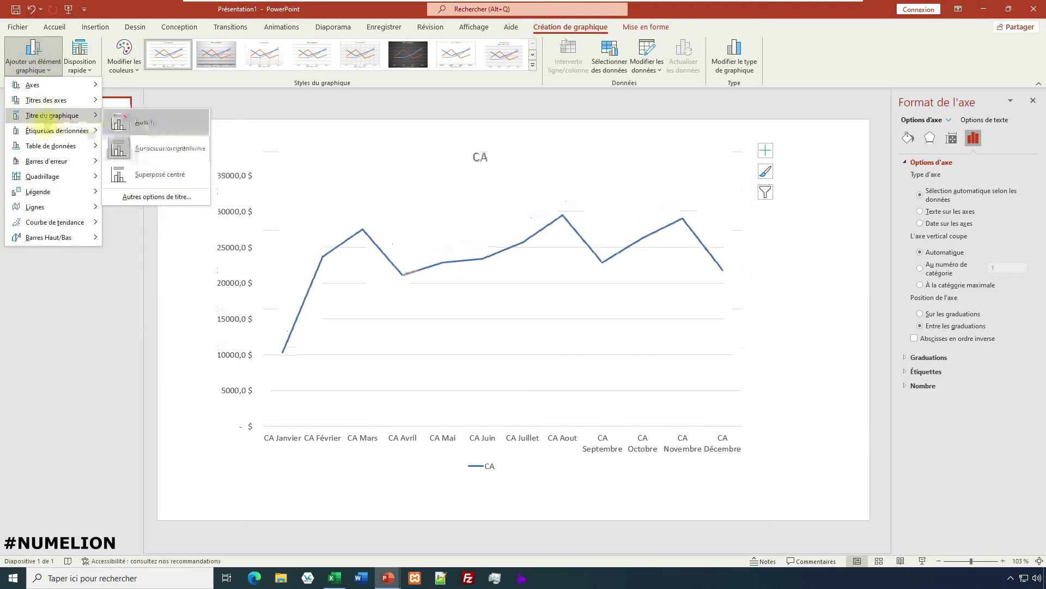
pyautogui.moveTo(43, 134)
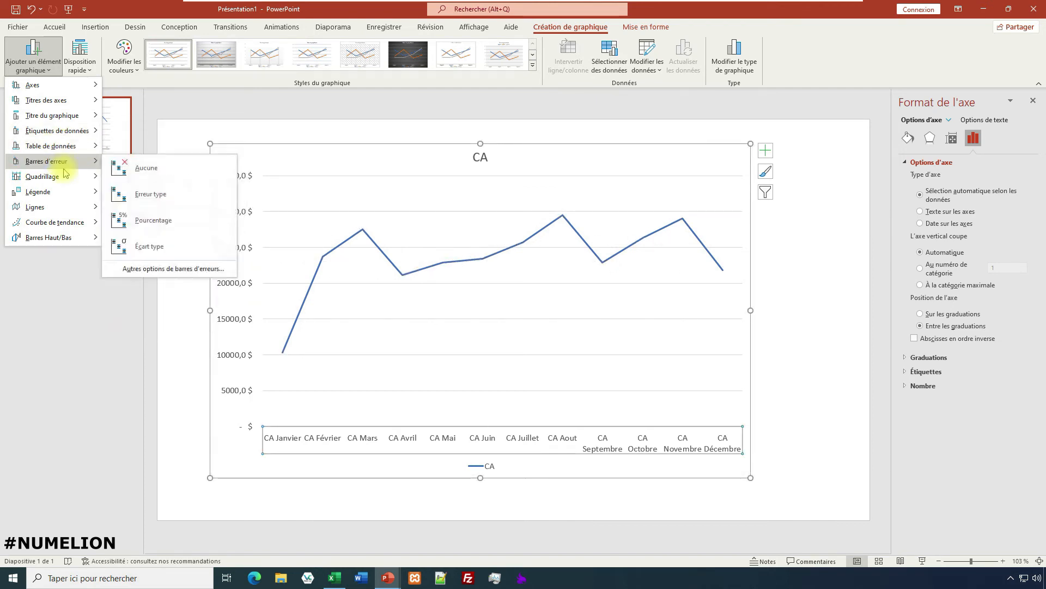
pyautogui.moveTo(54, 178)
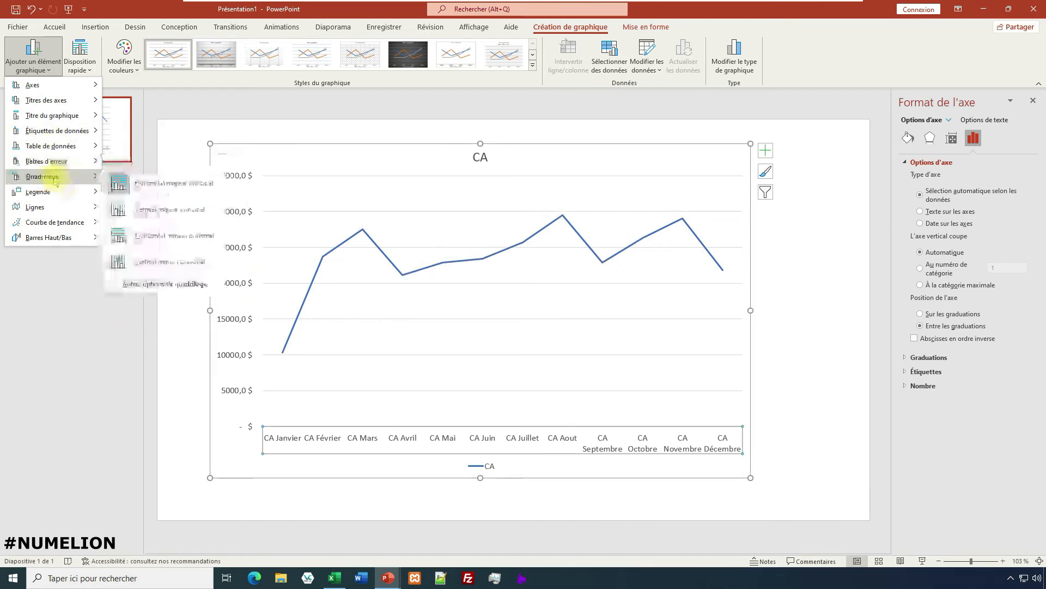
pyautogui.click(148, 265)
pyautogui.click(32, 59)
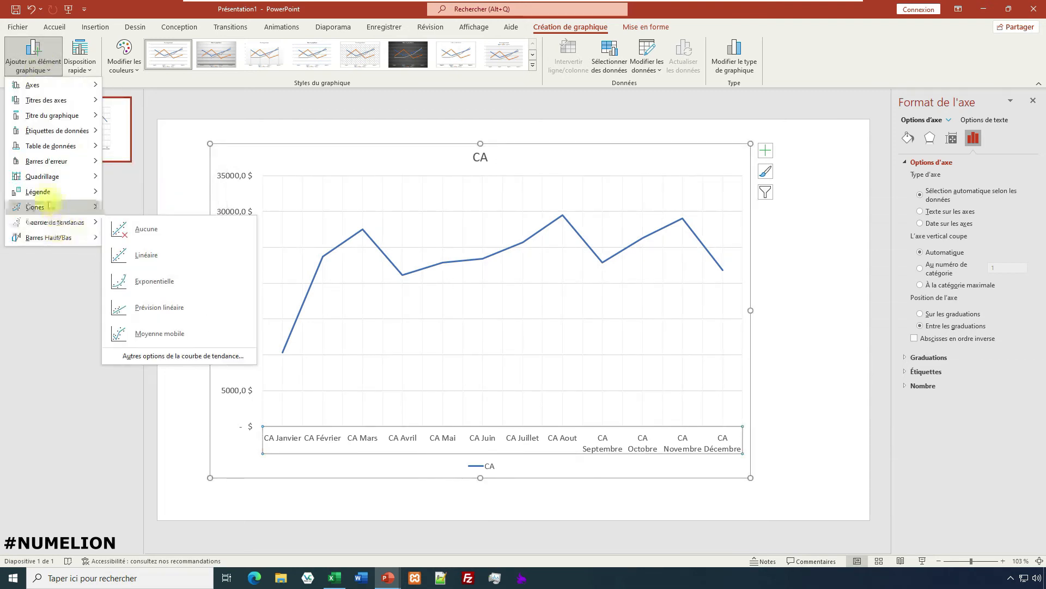
pyautogui.click(33, 58)
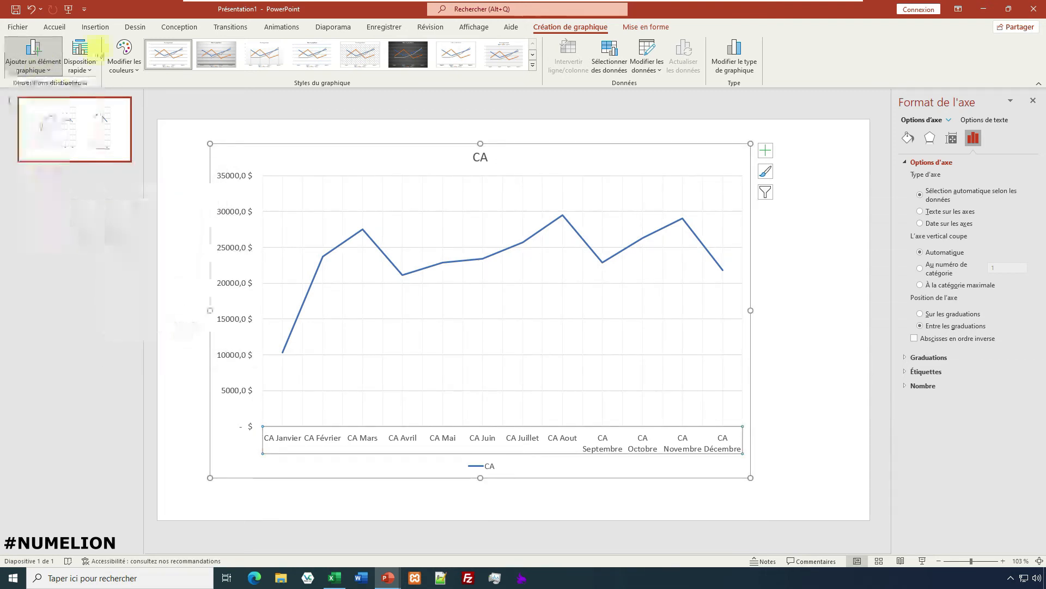
pyautogui.click(79, 66)
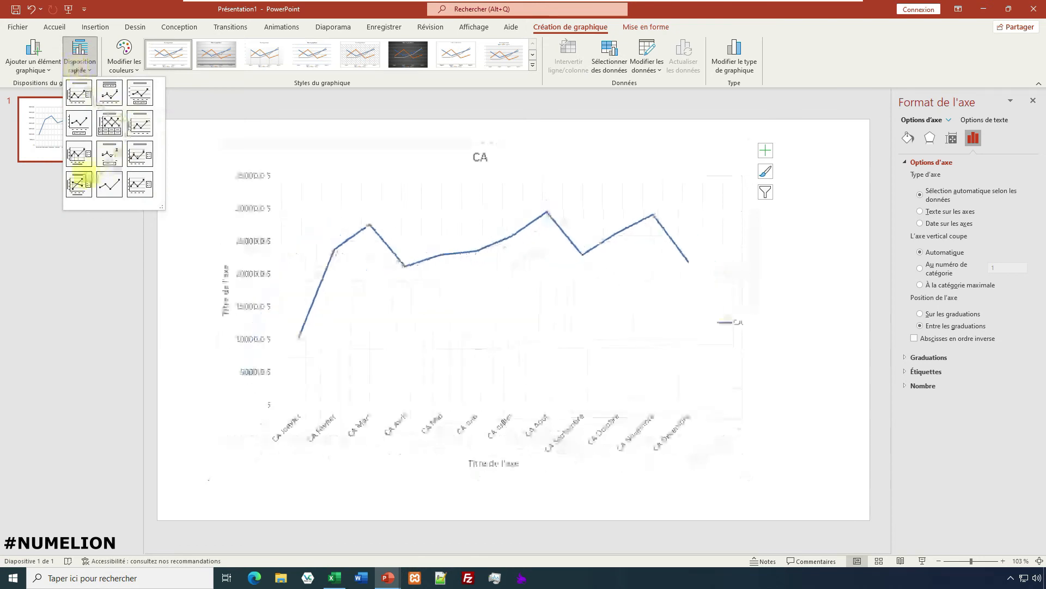
pyautogui.click(274, 99)
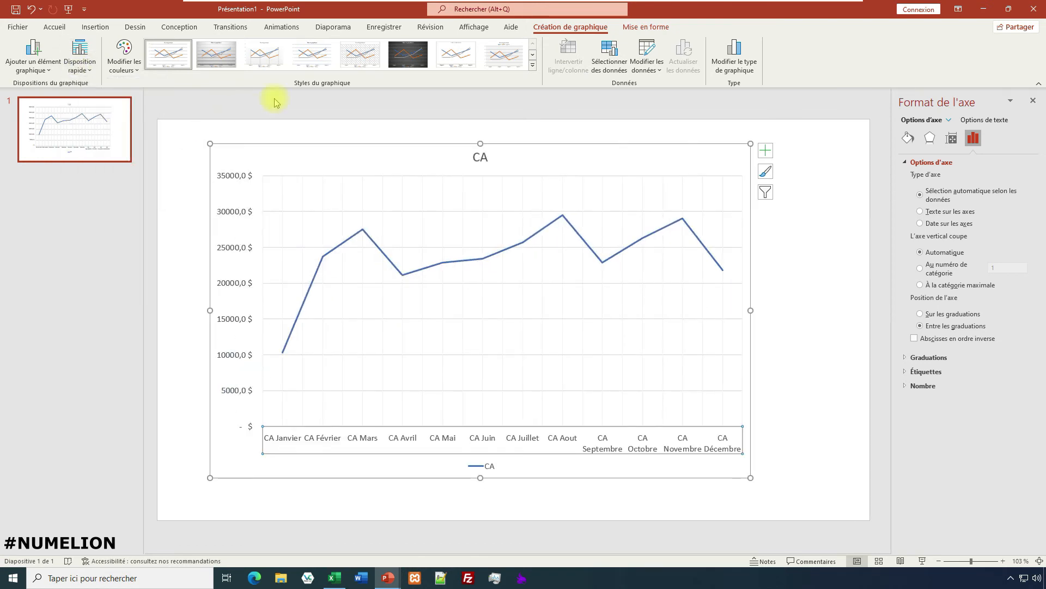
pyautogui.click(126, 59)
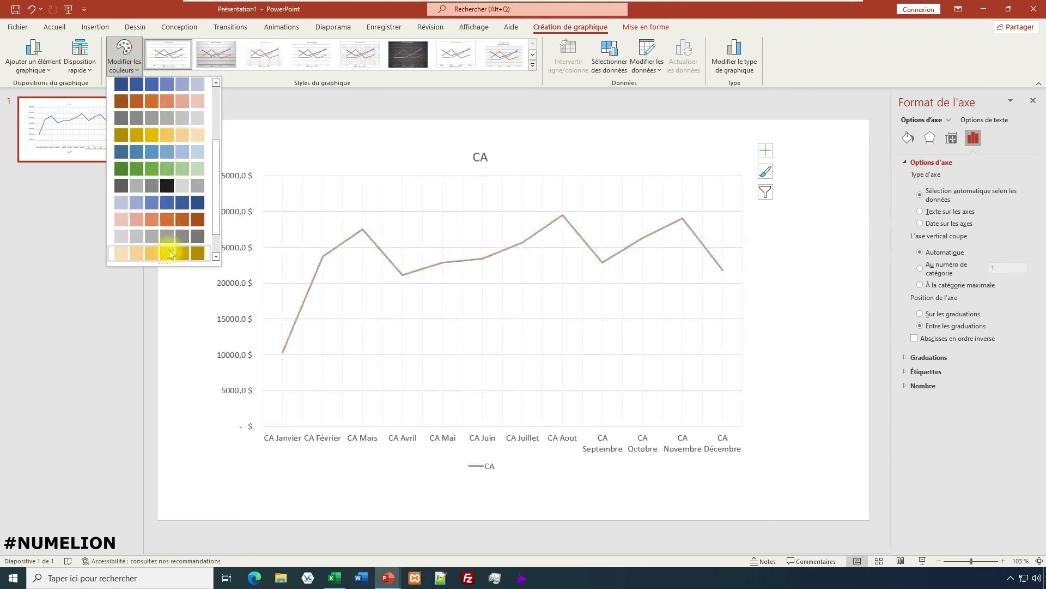
pyautogui.click(327, 107)
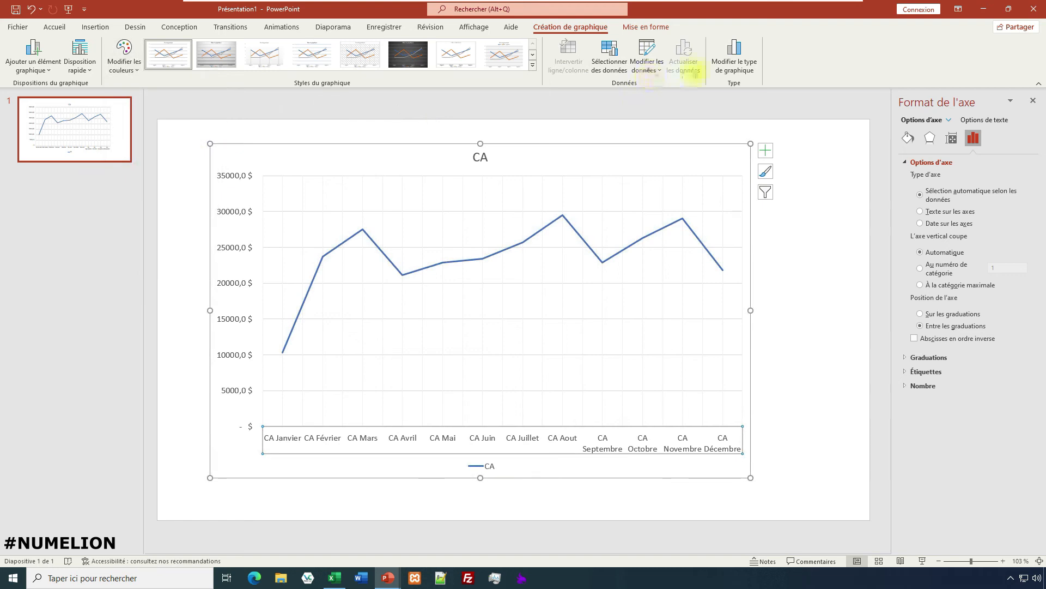
# Change the revenue line chart to a clustered column chart (Histogramme groupé).
pyautogui.click(733, 57)
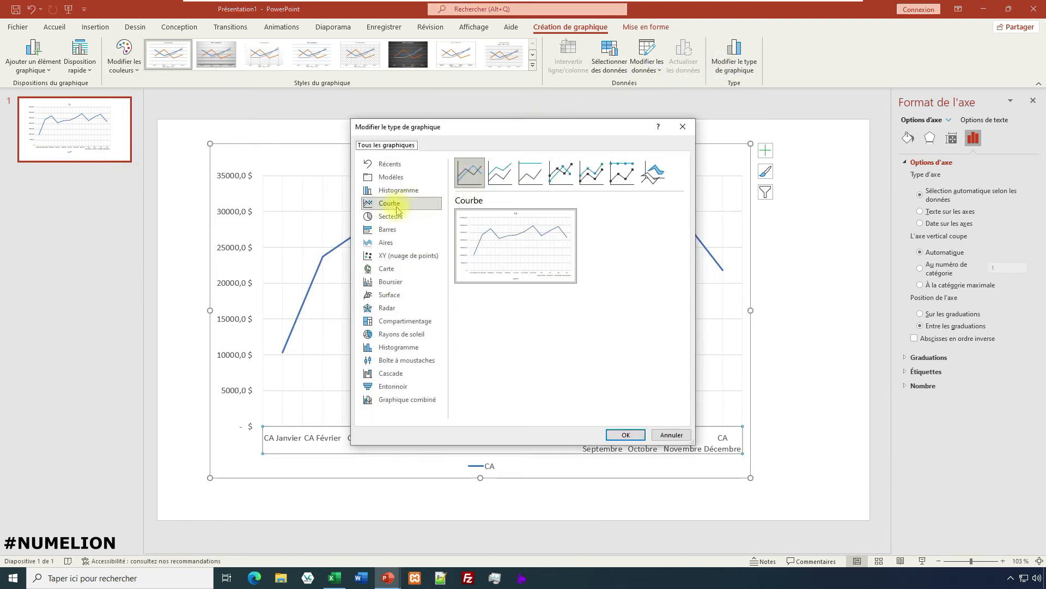
pyautogui.click(391, 191)
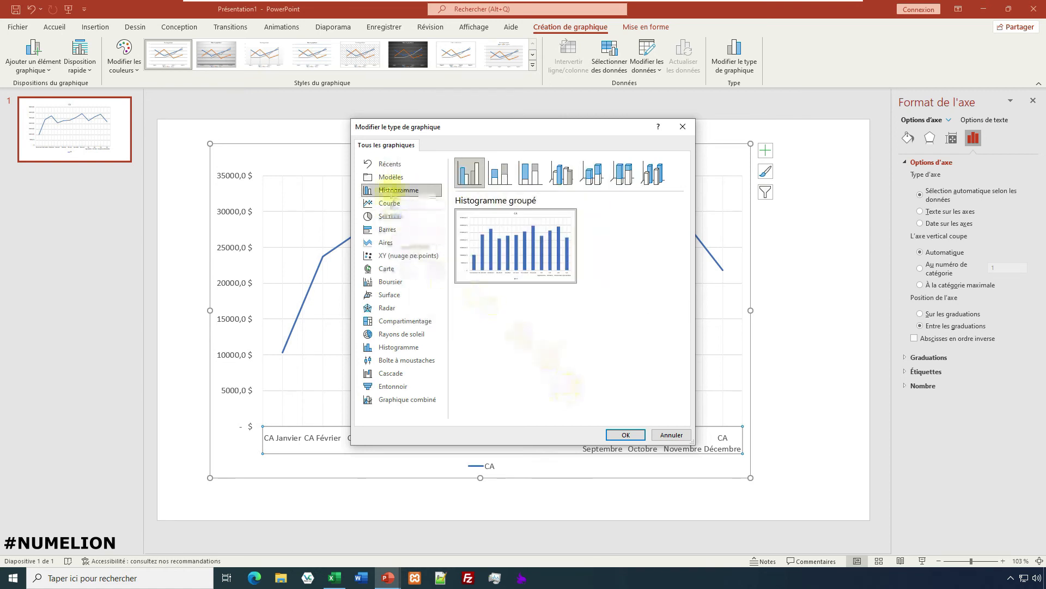
pyautogui.click(626, 435)
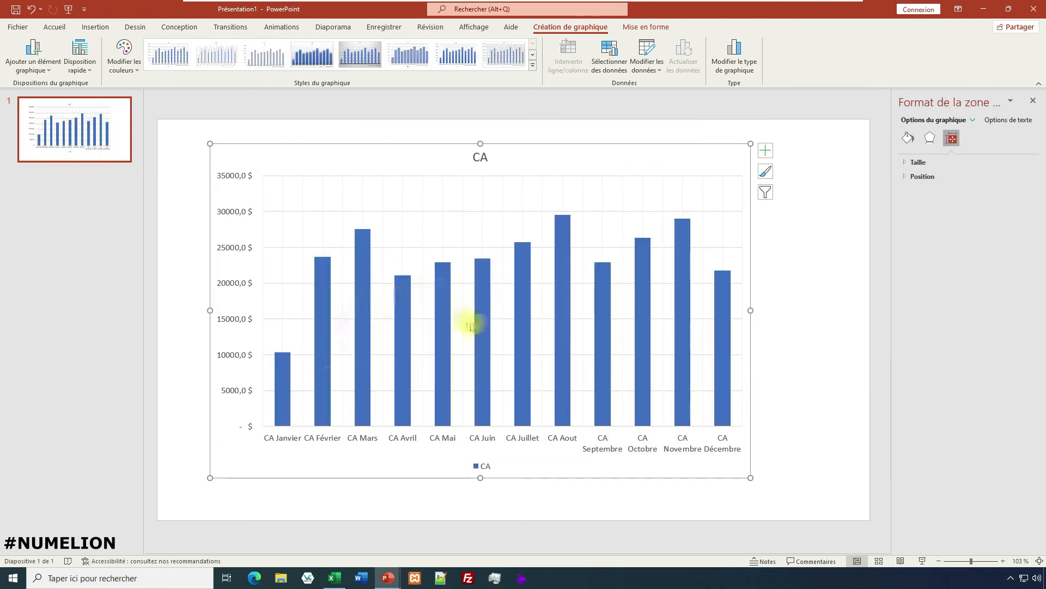
# Change the column chart back to a basic line chart (Courbe).
pyautogui.click(743, 70)
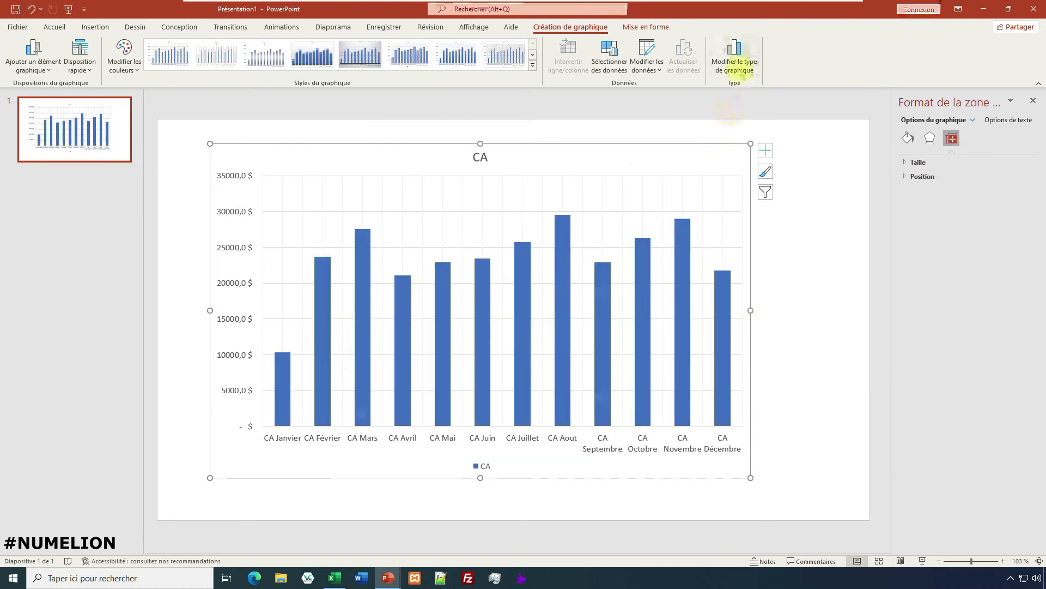
pyautogui.click(390, 203)
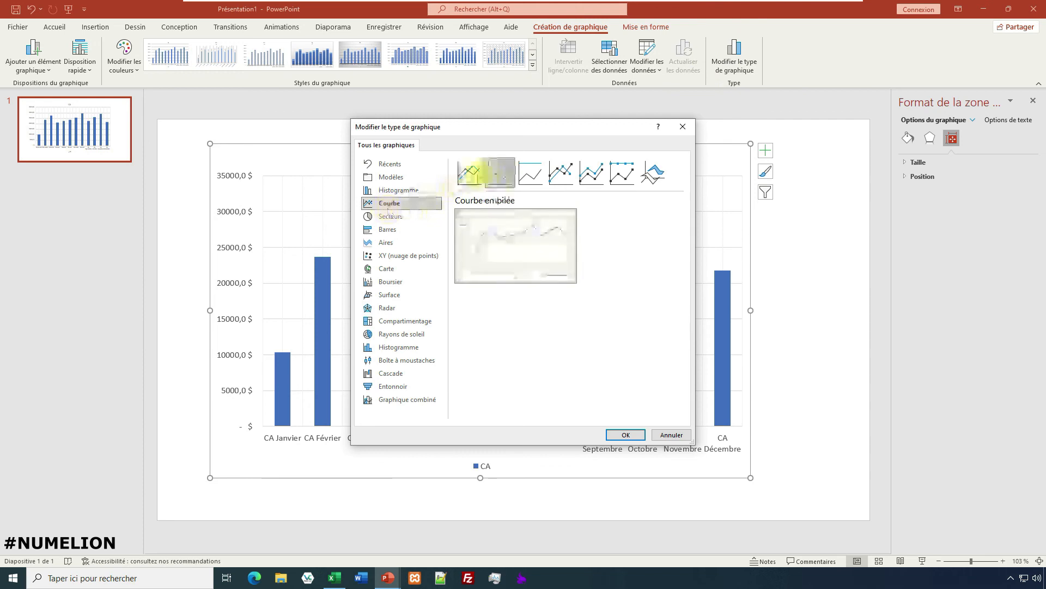
pyautogui.click(469, 172)
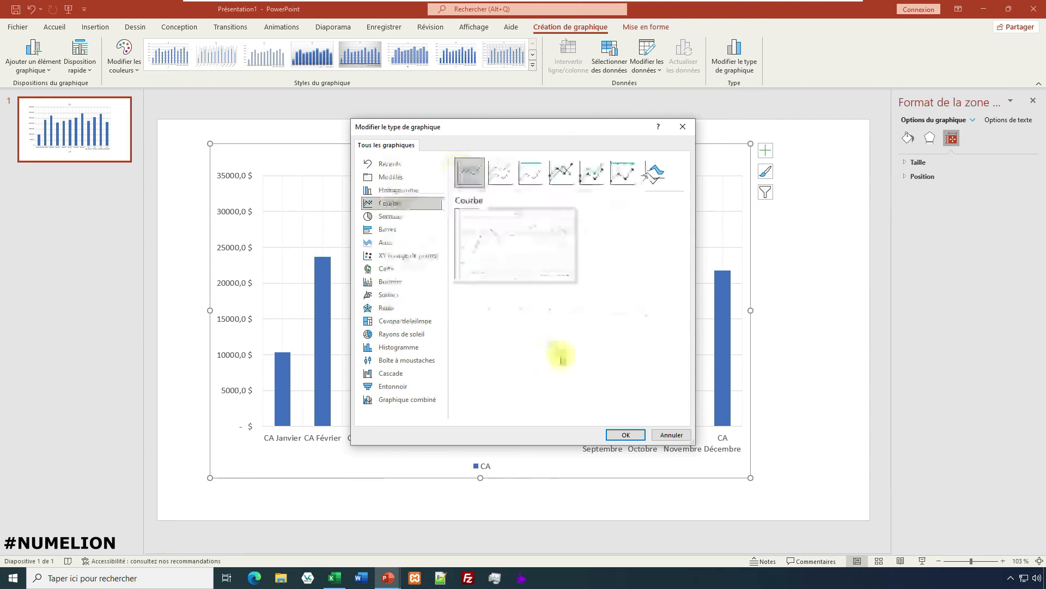
pyautogui.click(626, 434)
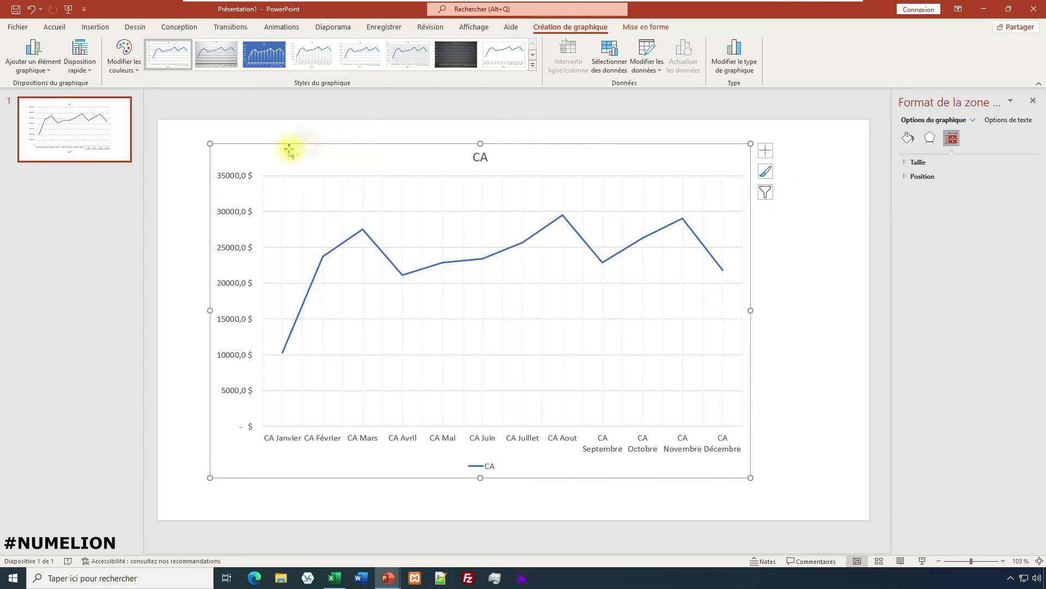
# Select the plot area, the data series, the vertical axis and the horizontal axis in turn to examine the chart's editable elements.
pyautogui.click(292, 177)
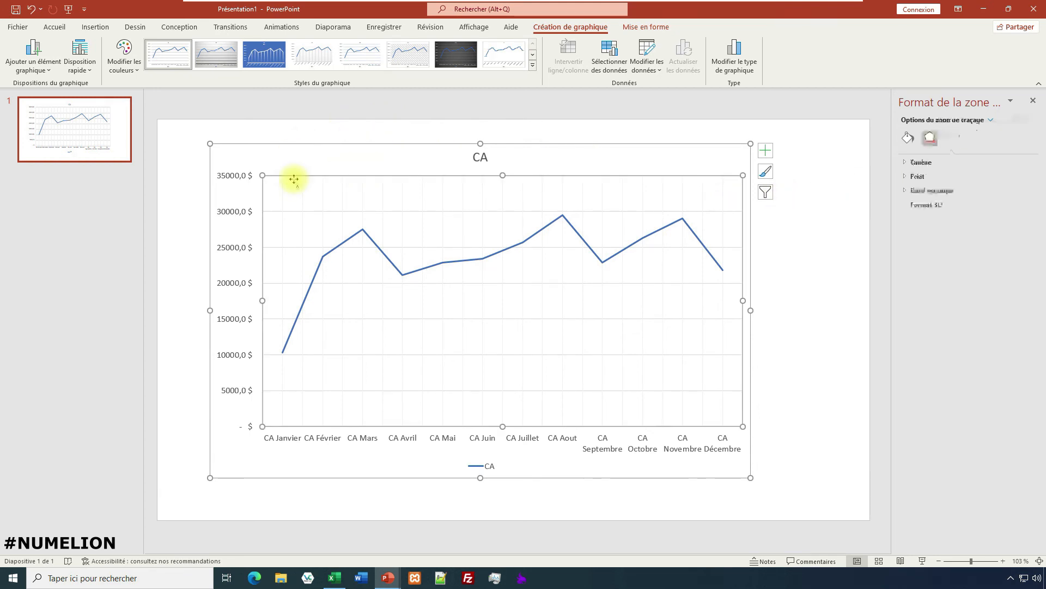
pyautogui.click(369, 242)
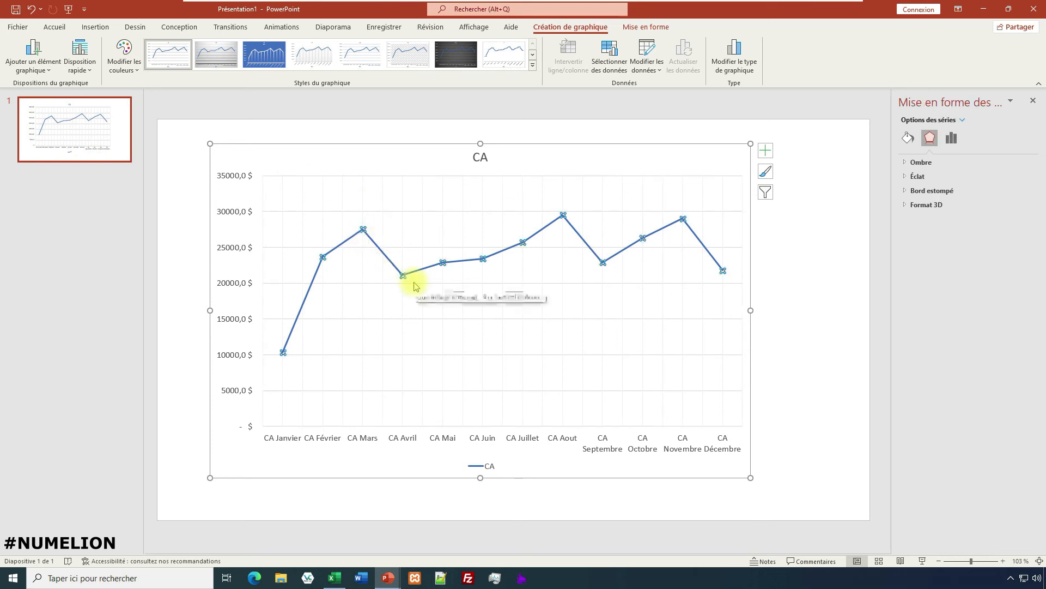
pyautogui.click(228, 240)
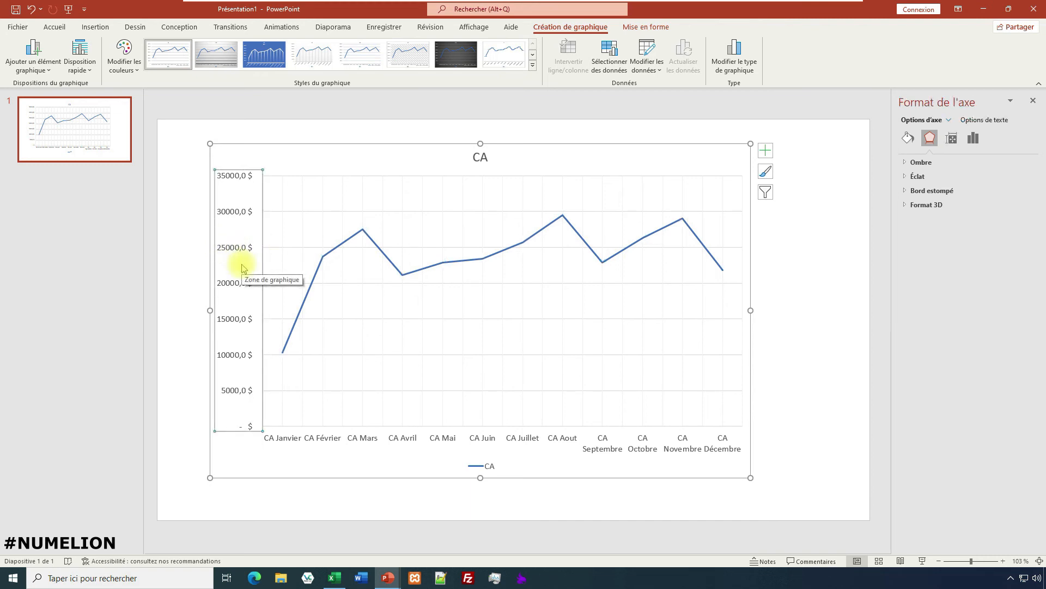
pyautogui.click(397, 437)
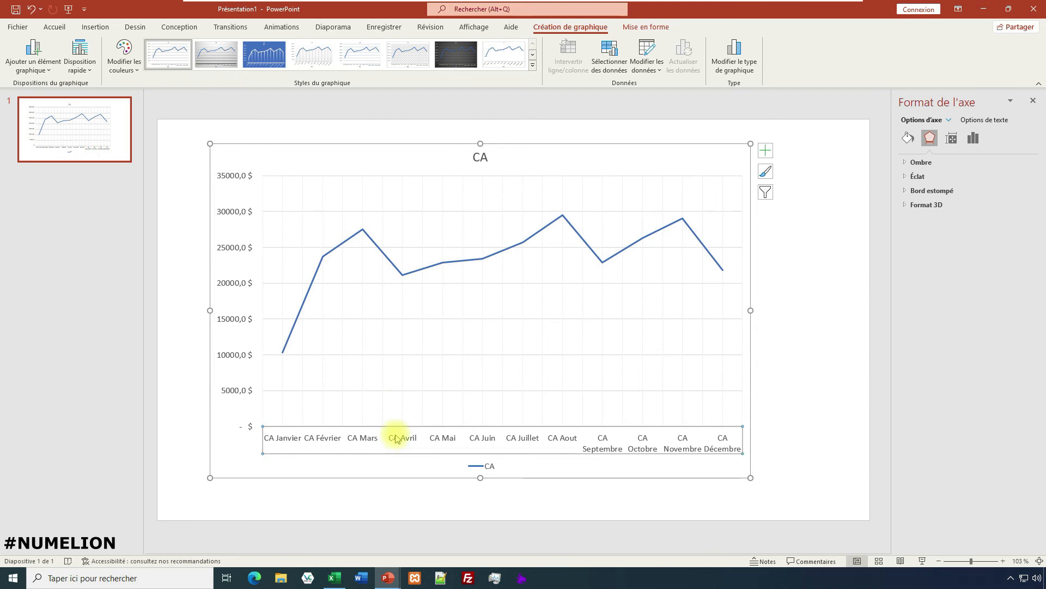
# Delete the CA legend below the chart.
pyautogui.click(488, 470)
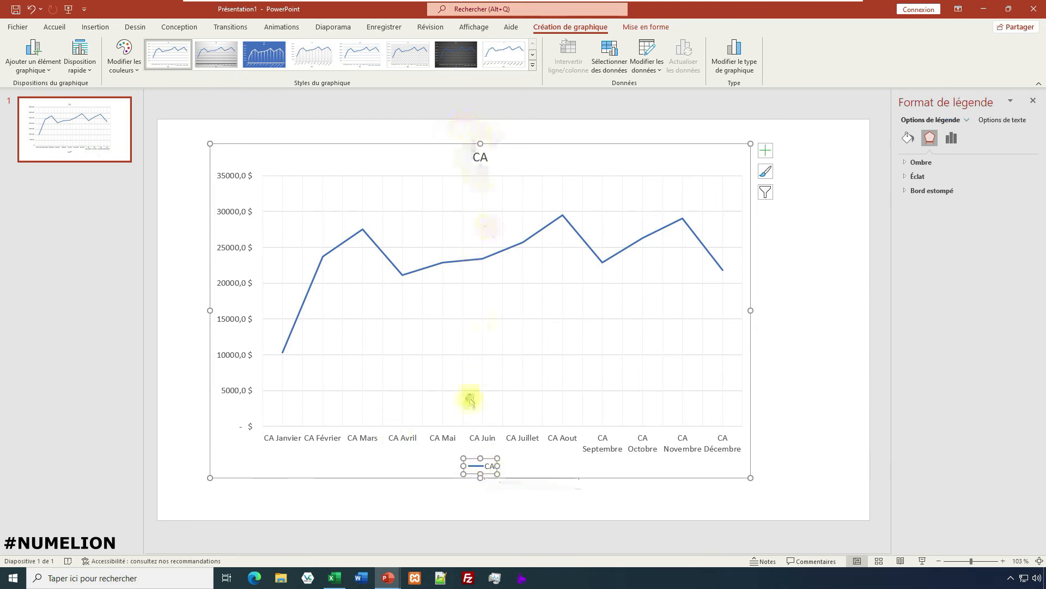
pyautogui.click(481, 466)
pyautogui.press('Delete')
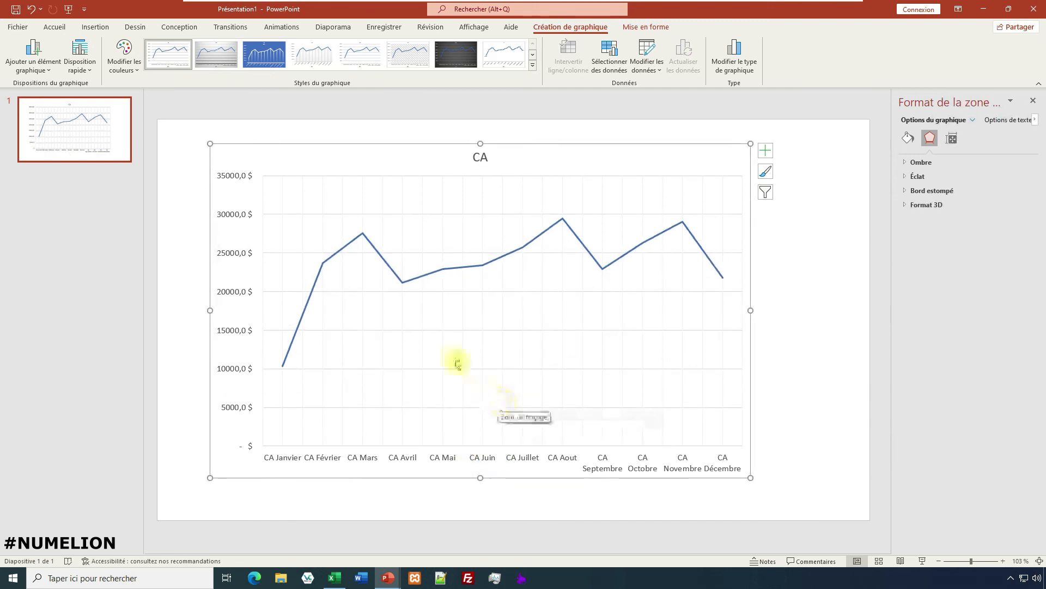
# Rotate the month labels on the horizontal axis by 90° through the text orientation setting.
pyautogui.click(432, 465)
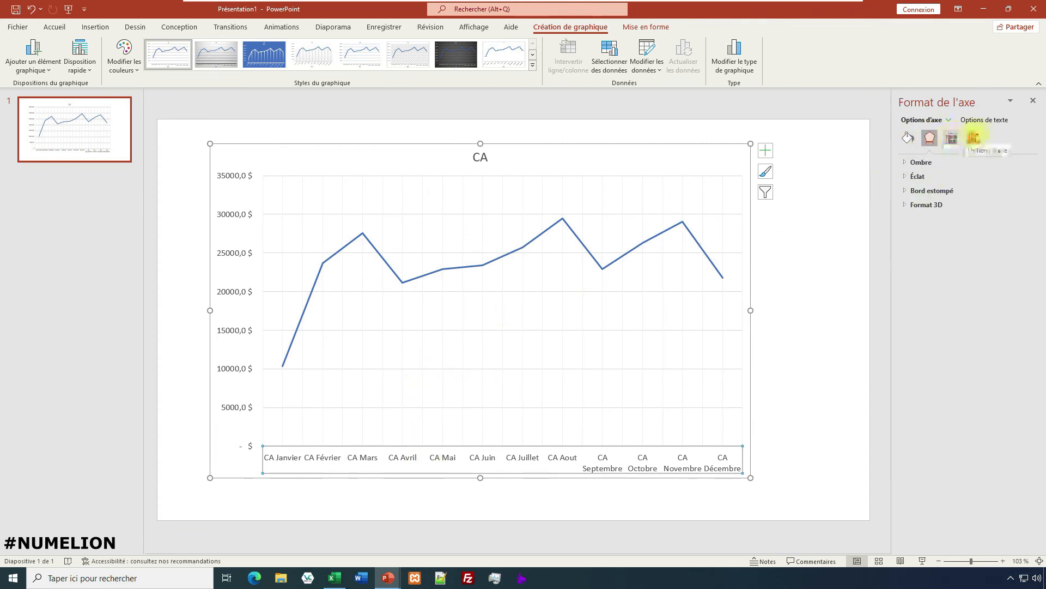
pyautogui.click(908, 137)
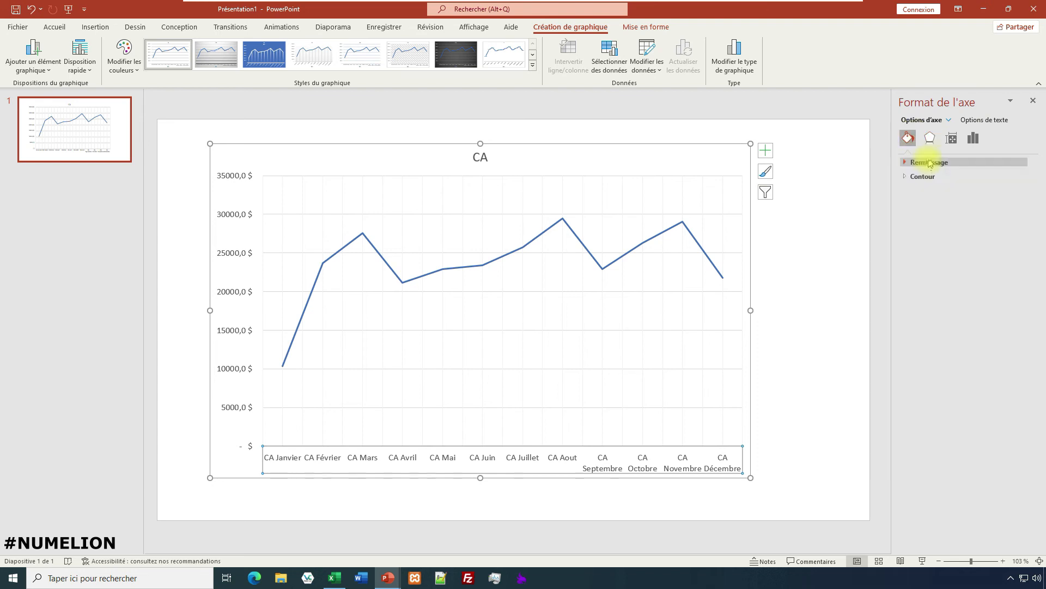
pyautogui.click(930, 137)
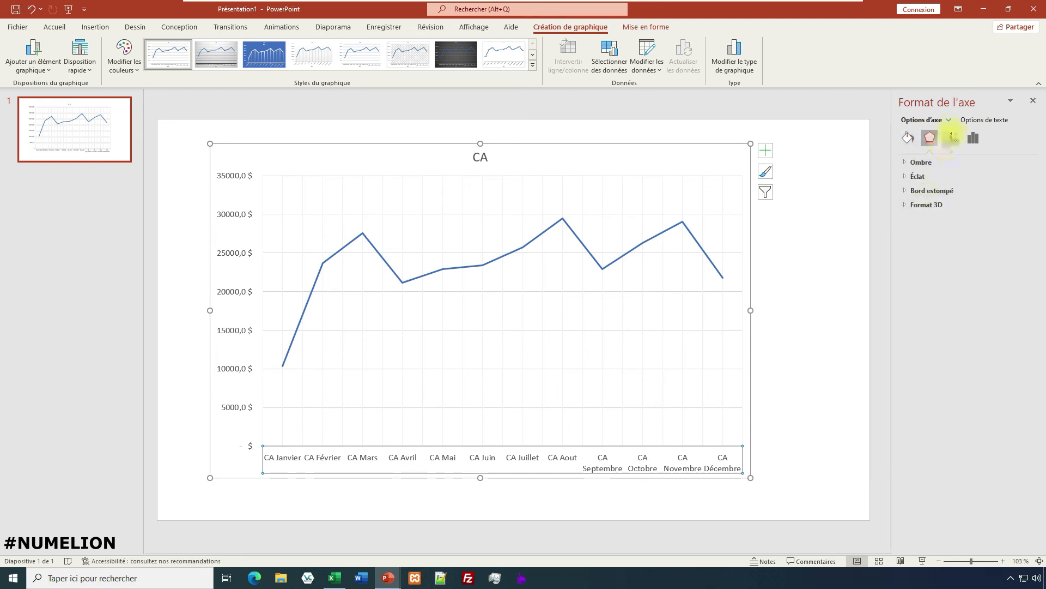
pyautogui.click(952, 137)
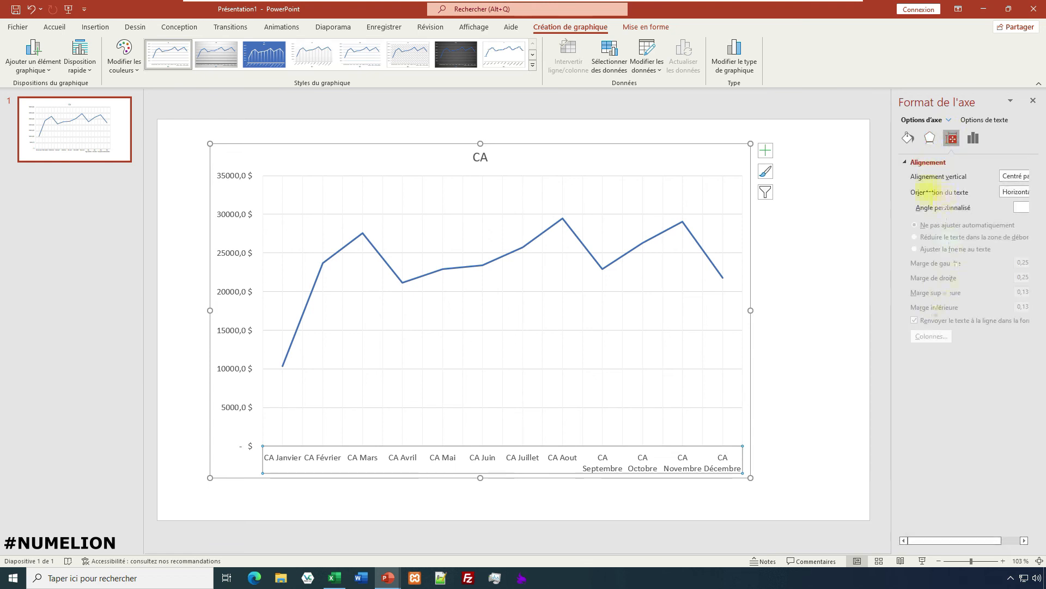
pyautogui.click(1007, 191)
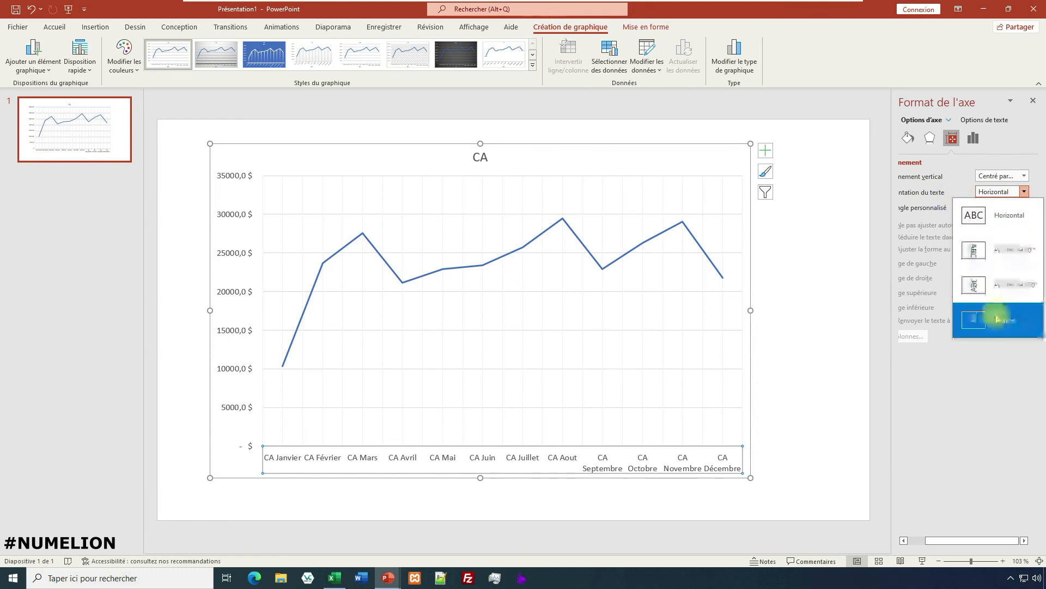
pyautogui.click(1002, 251)
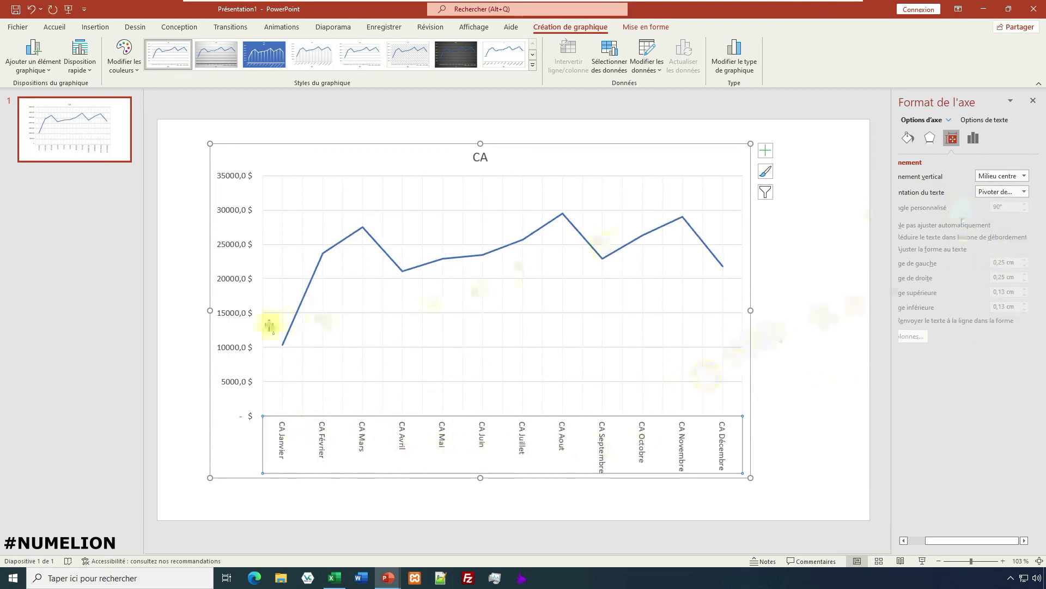
# Examine the fill and outline formatting options of the plot area and the revenue line series.
pyautogui.click(250, 157)
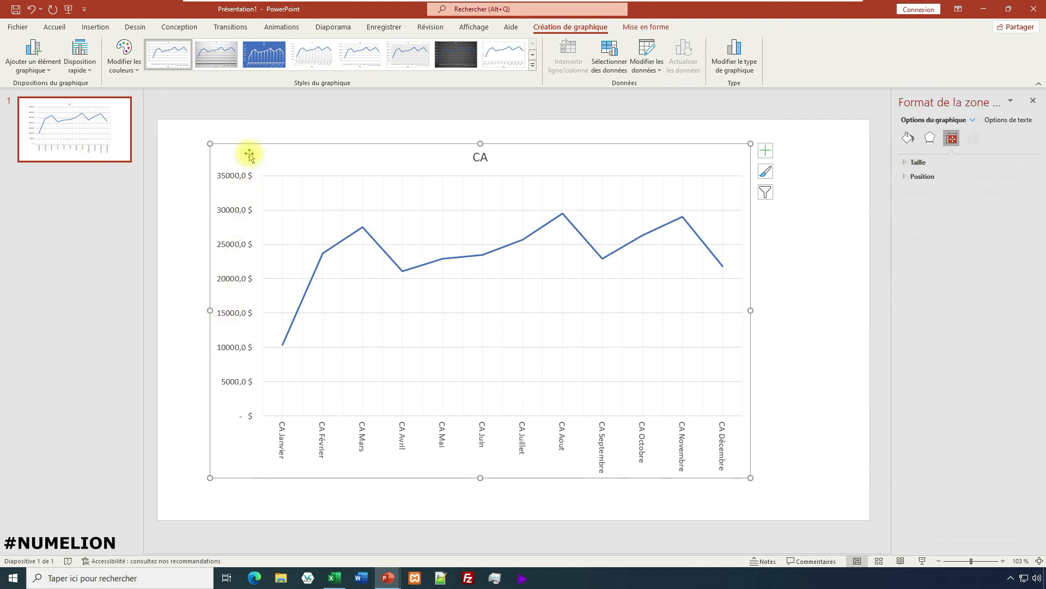
pyautogui.click(342, 196)
pyautogui.click(421, 273)
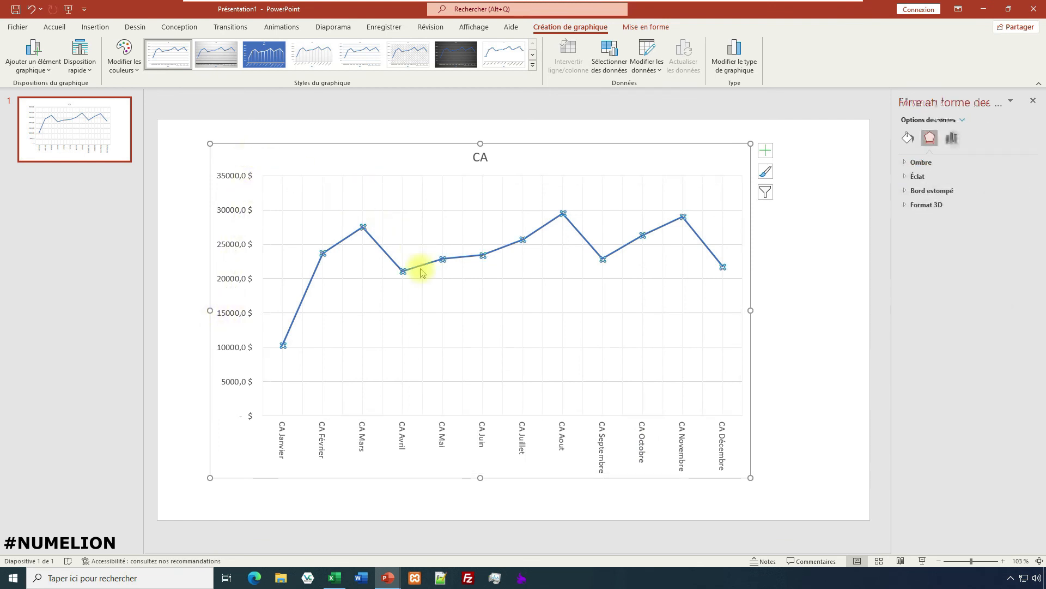
pyautogui.click(299, 180)
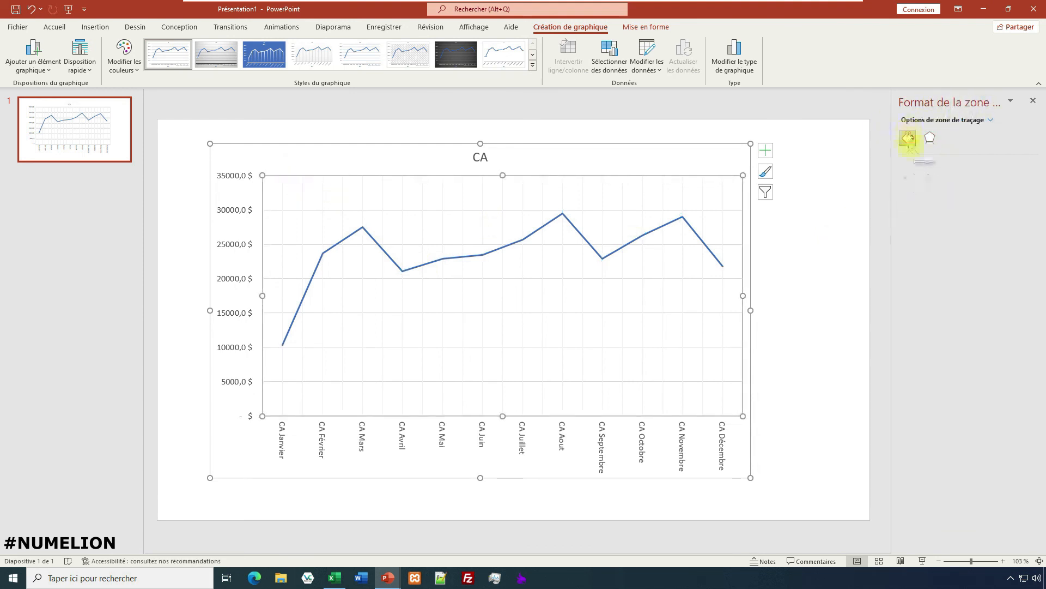
pyautogui.click(907, 137)
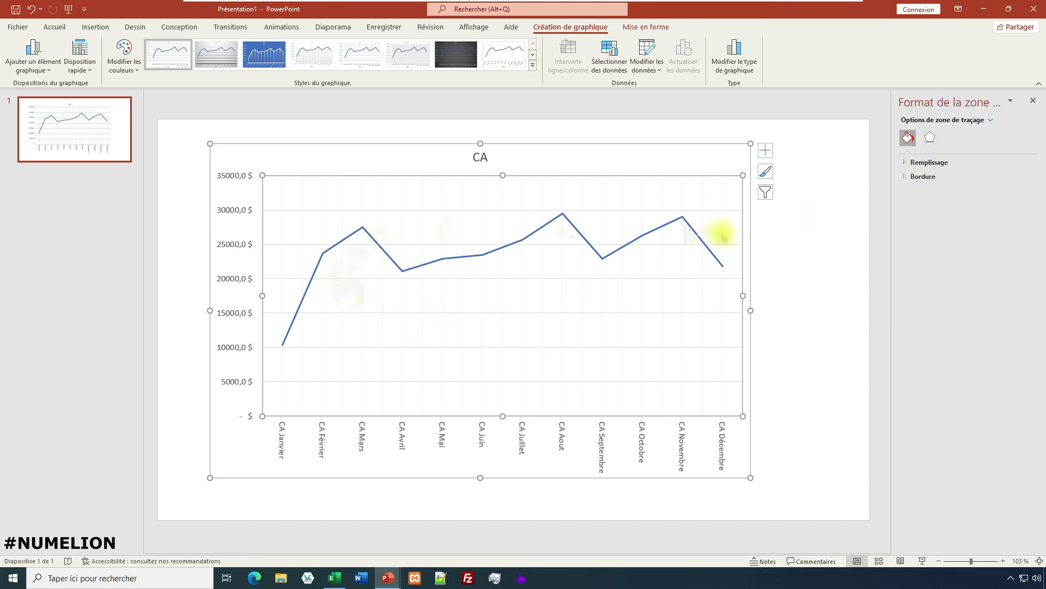
pyautogui.click(424, 265)
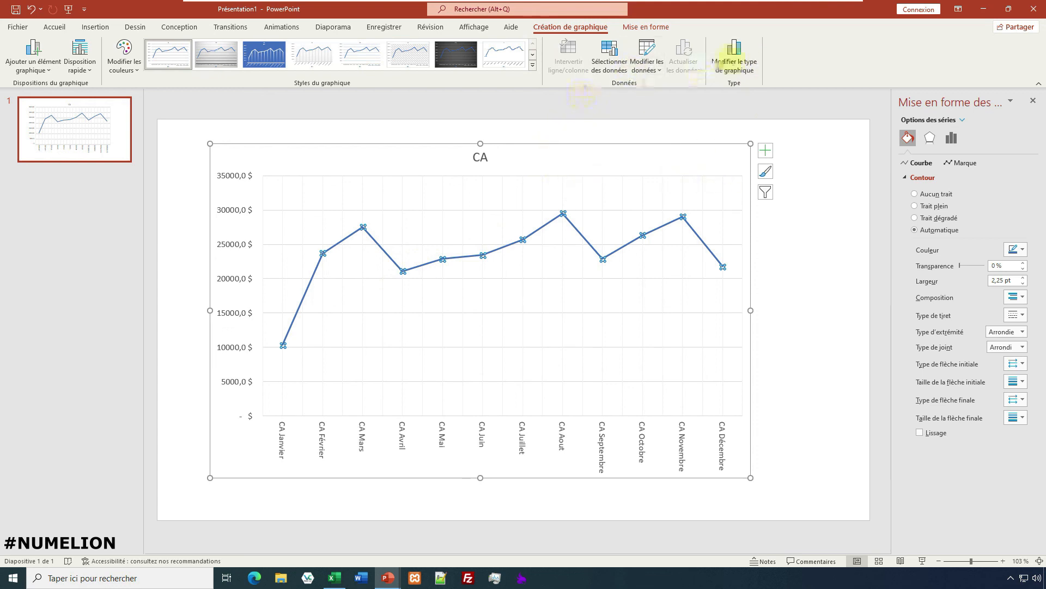
# Convert the line chart with rotated month labels into a clustered column chart (Histogramme groupé).
pyautogui.click(723, 57)
pyautogui.click(423, 192)
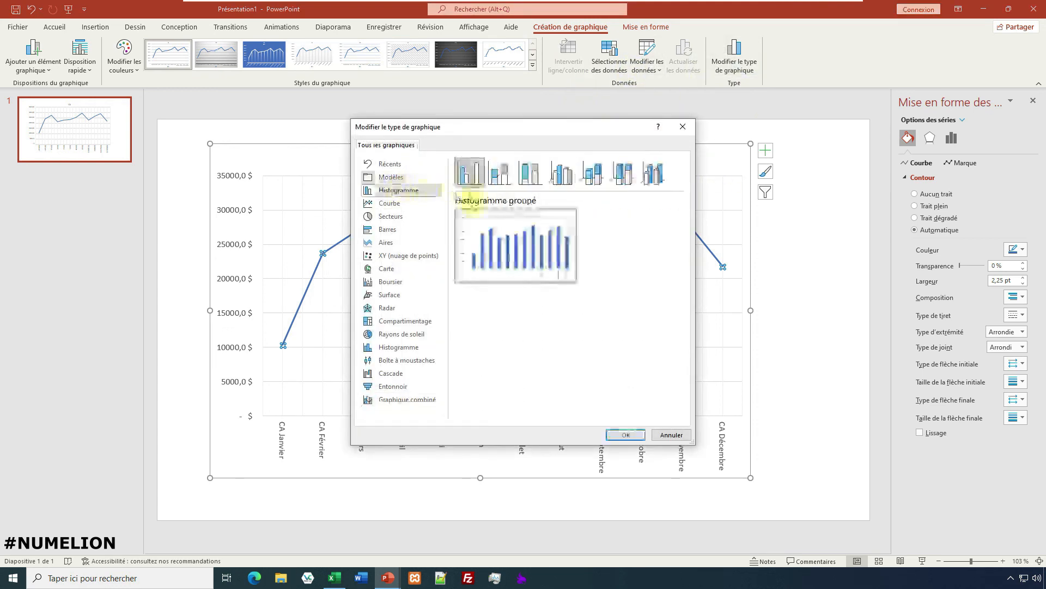
pyautogui.click(623, 434)
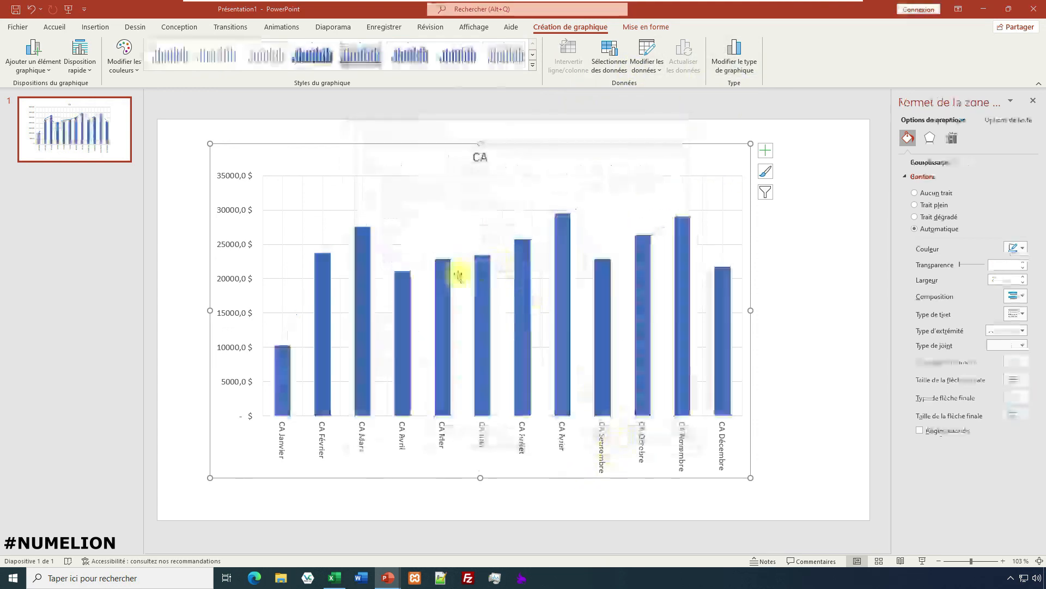
# Fill all columns of the CA series with the gold theme colour.
pyautogui.click(725, 310)
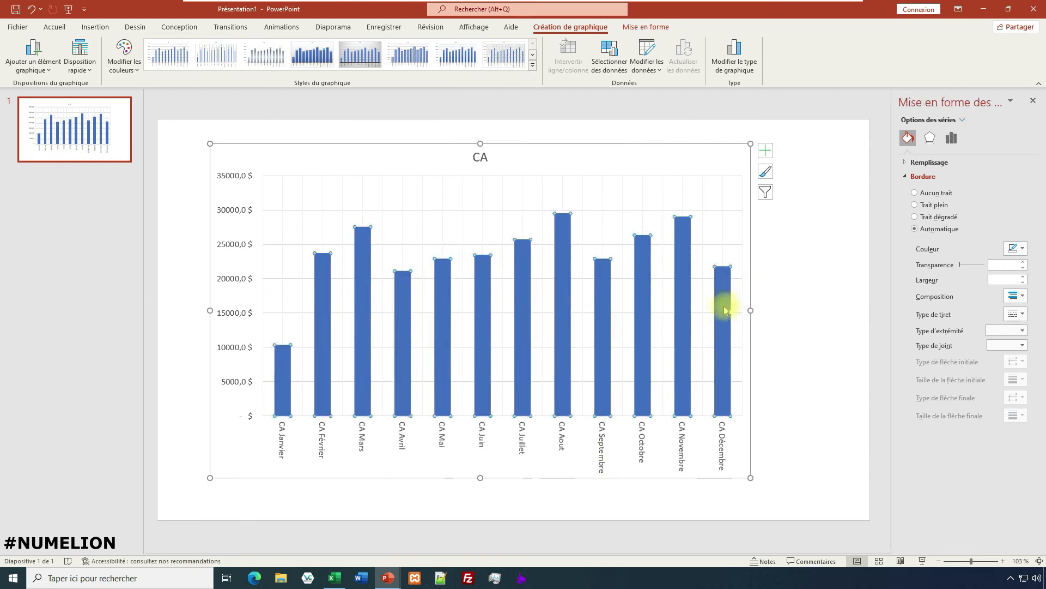
pyautogui.click(928, 162)
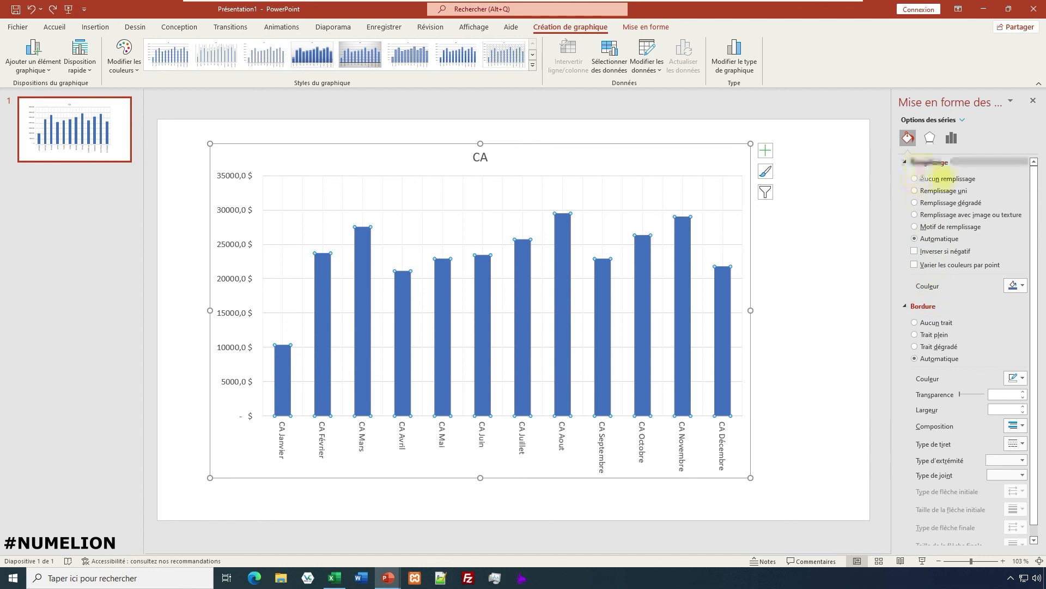
pyautogui.click(1014, 285)
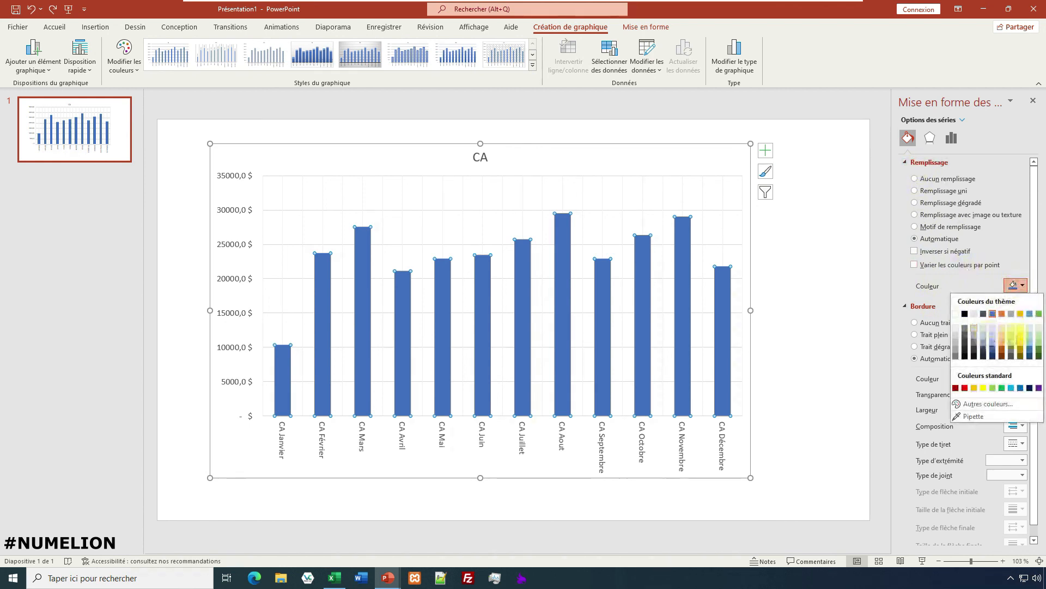
pyautogui.click(1021, 314)
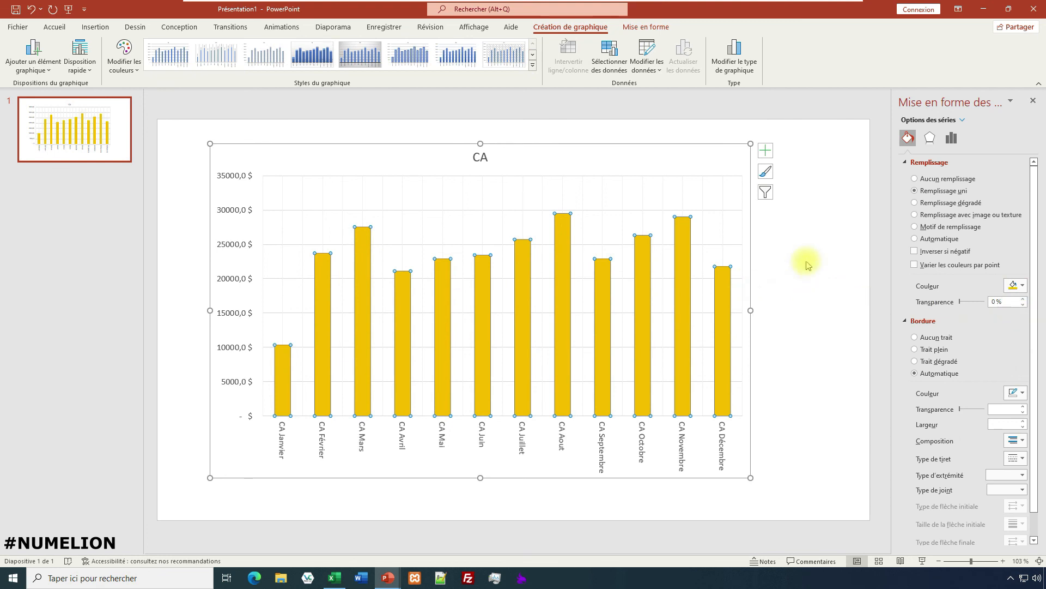
# Fill only the CA Novembre column with black.
pyautogui.click(684, 239)
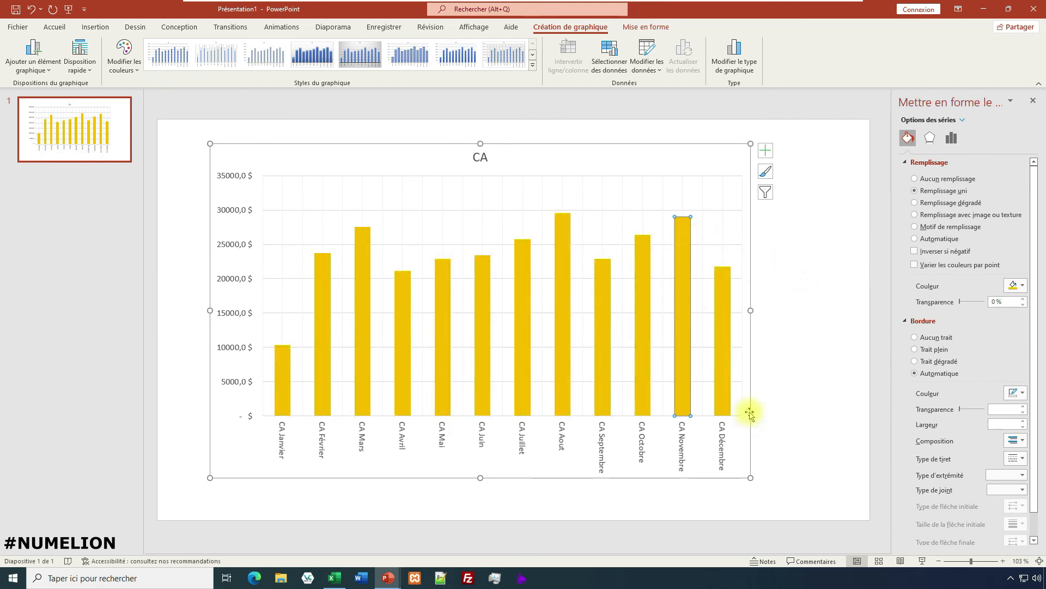
pyautogui.click(1014, 284)
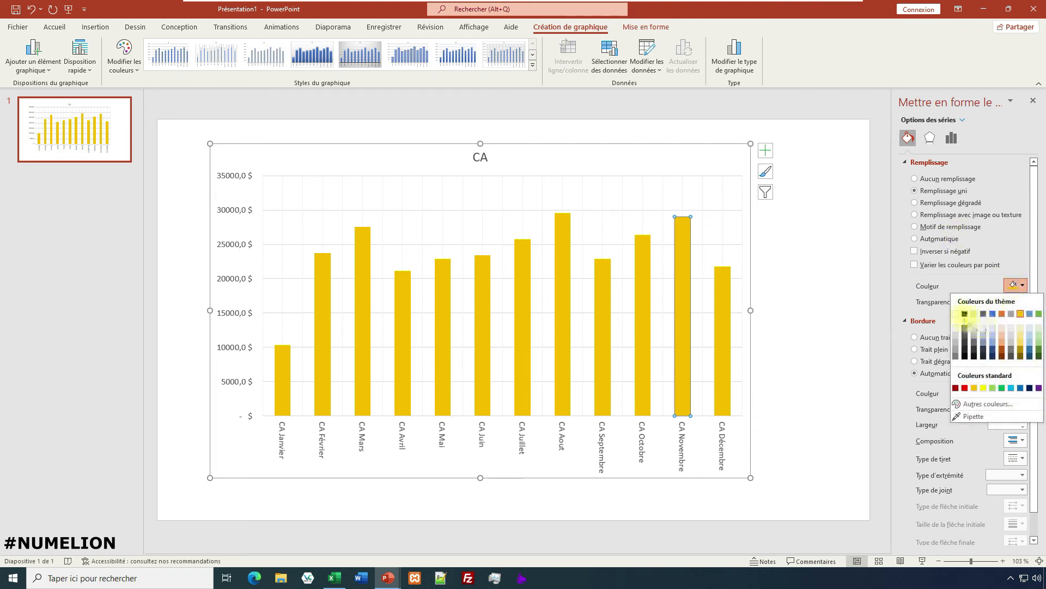
pyautogui.click(965, 311)
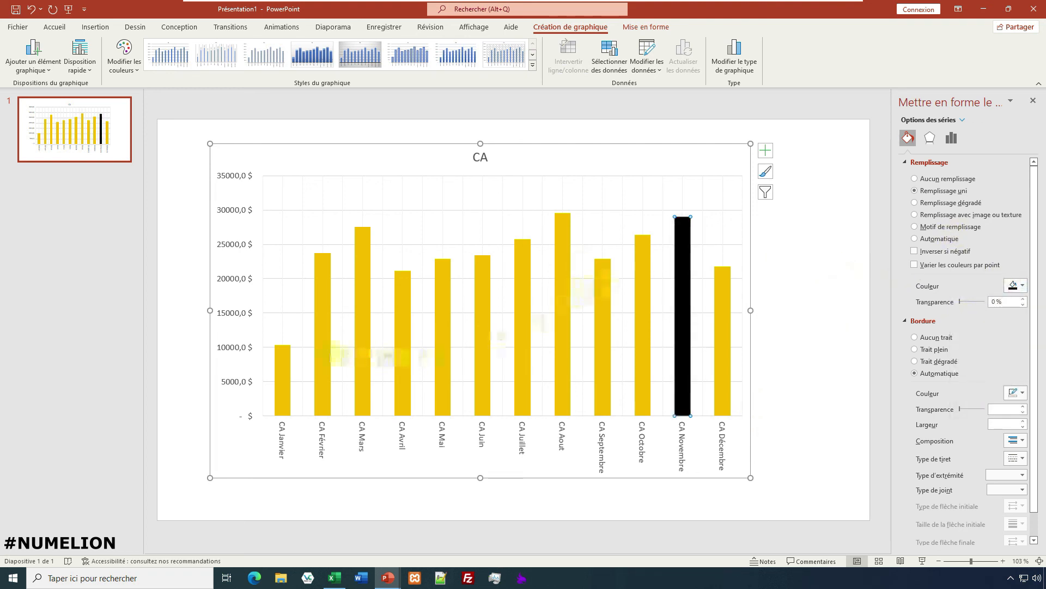
pyautogui.moveTo(529, 386)
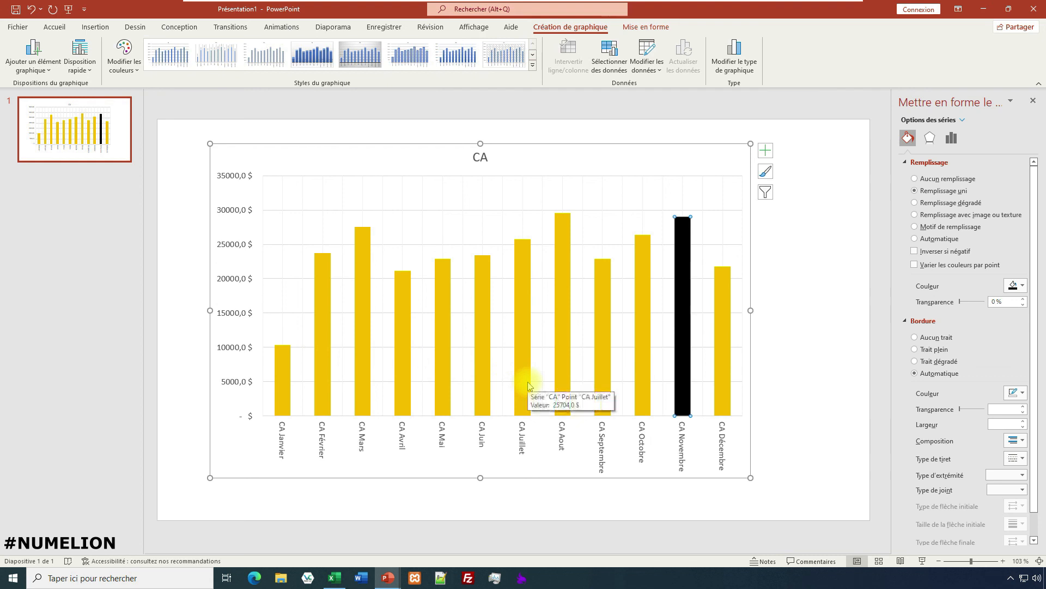